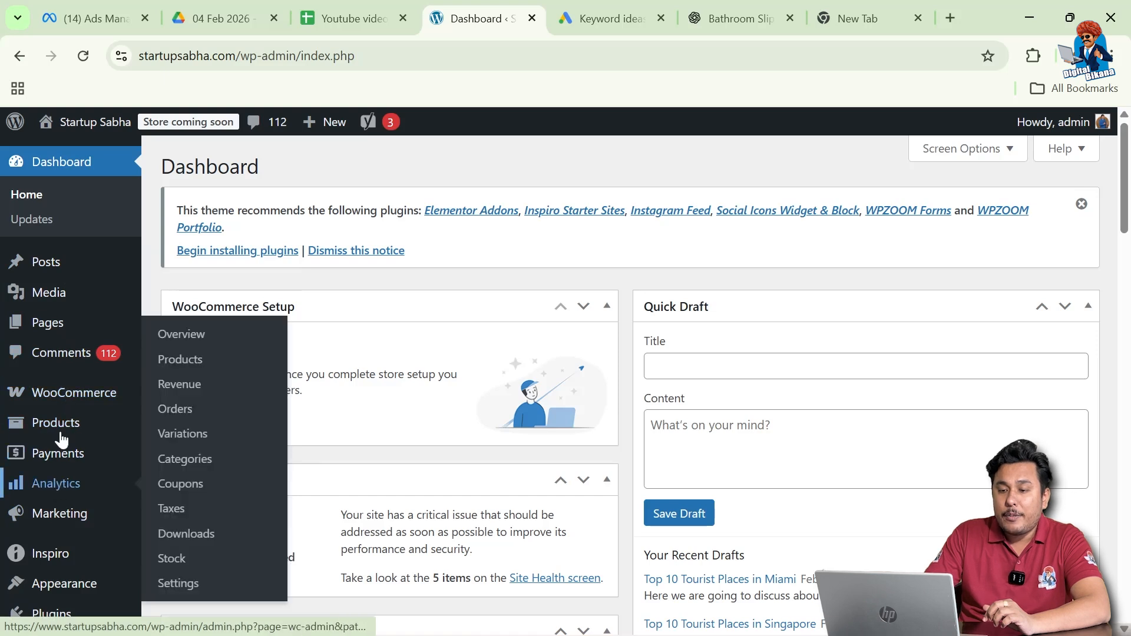
# - Open the WooCommerce settings and go to the tax options
pyautogui.moveTo(64, 399)
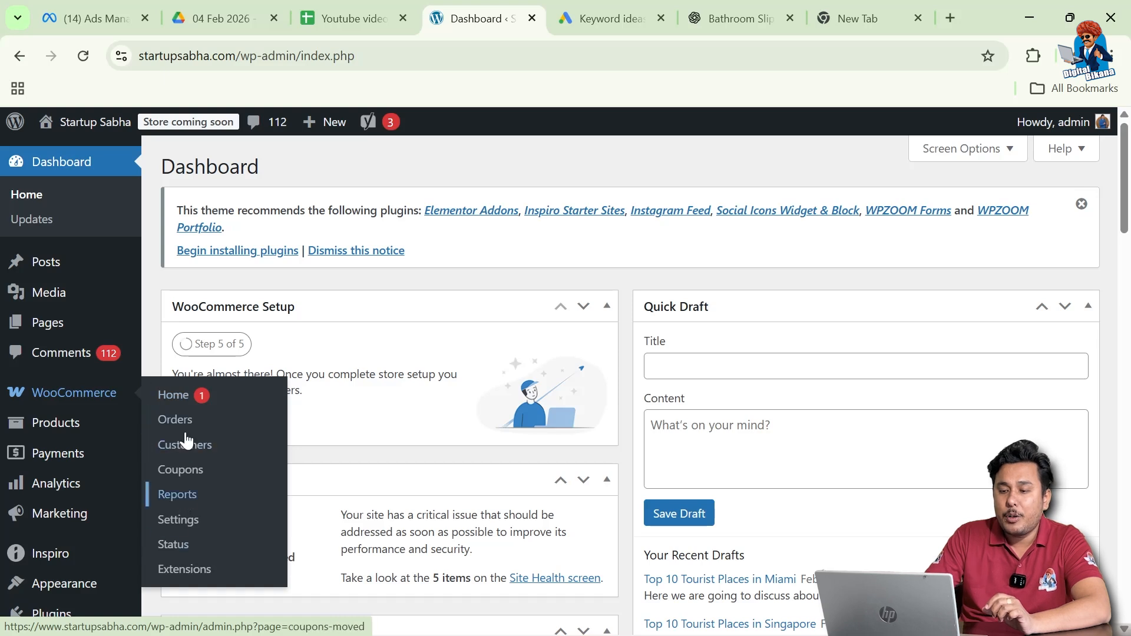
pyautogui.click(191, 532)
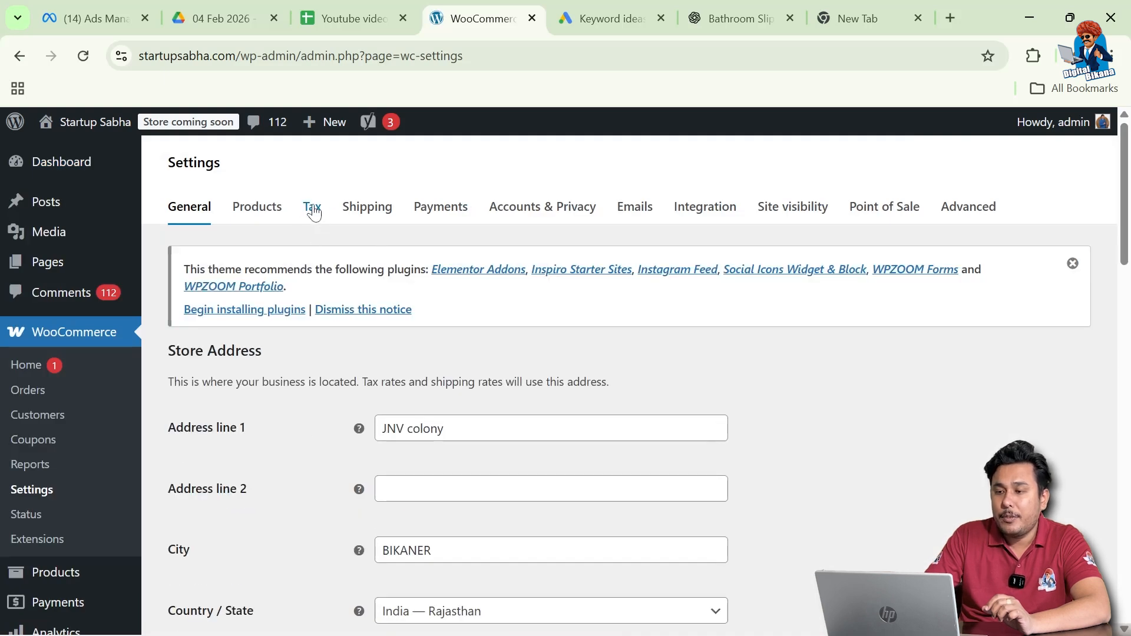
pyautogui.click(318, 214)
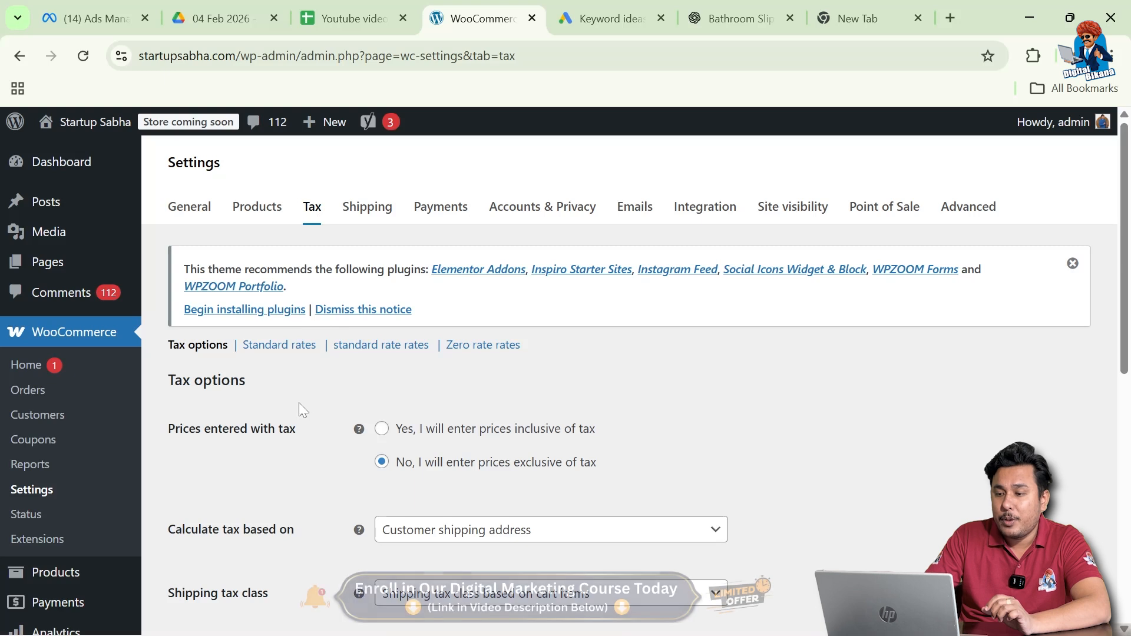
# - Replace all entries in the additional tax classes with the single class Zero
pyautogui.scroll(-1, 300, 406)
pyautogui.scroll(-2, 300, 406)
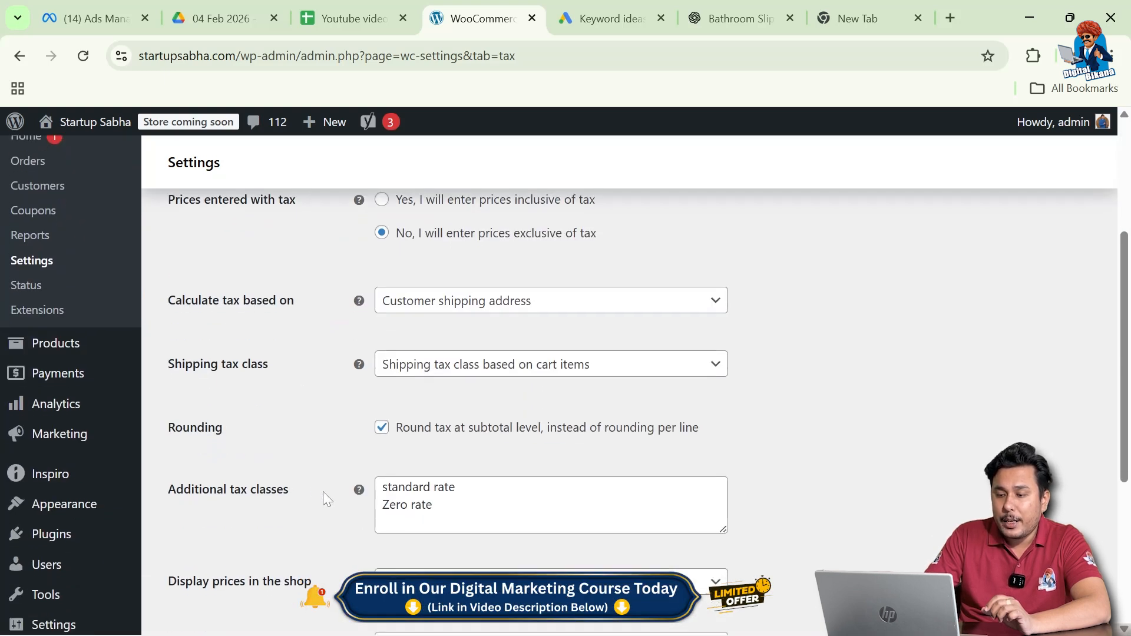
pyautogui.scroll(2, 323, 493)
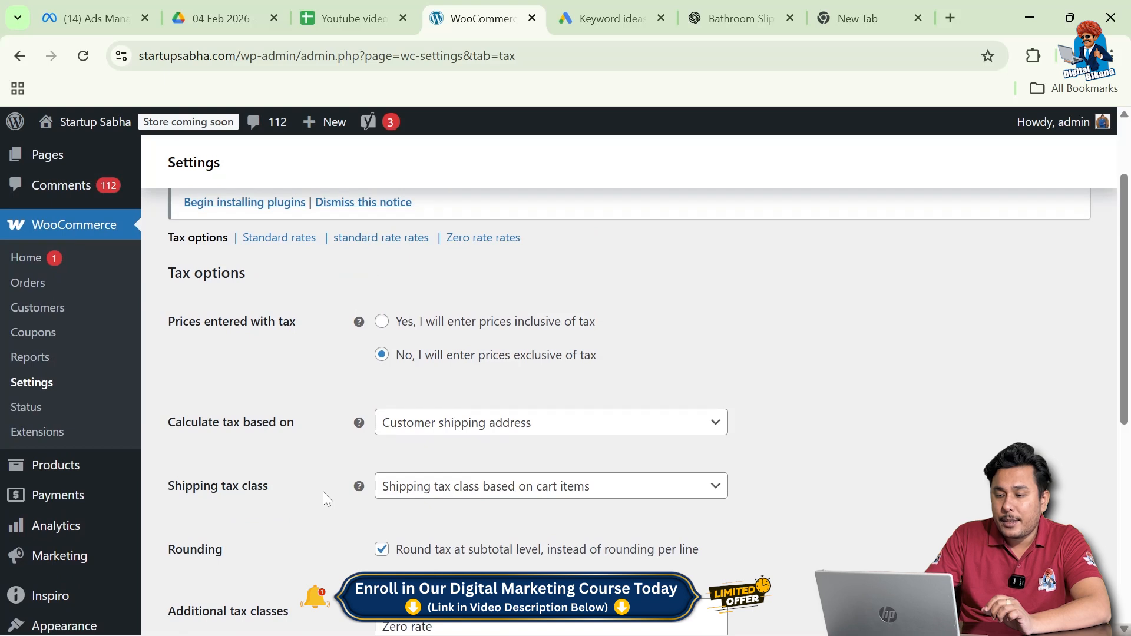
pyautogui.scroll(1, 323, 491)
pyautogui.scroll(-2, 323, 491)
pyautogui.moveTo(437, 582); pyautogui.dragTo(366, 557)
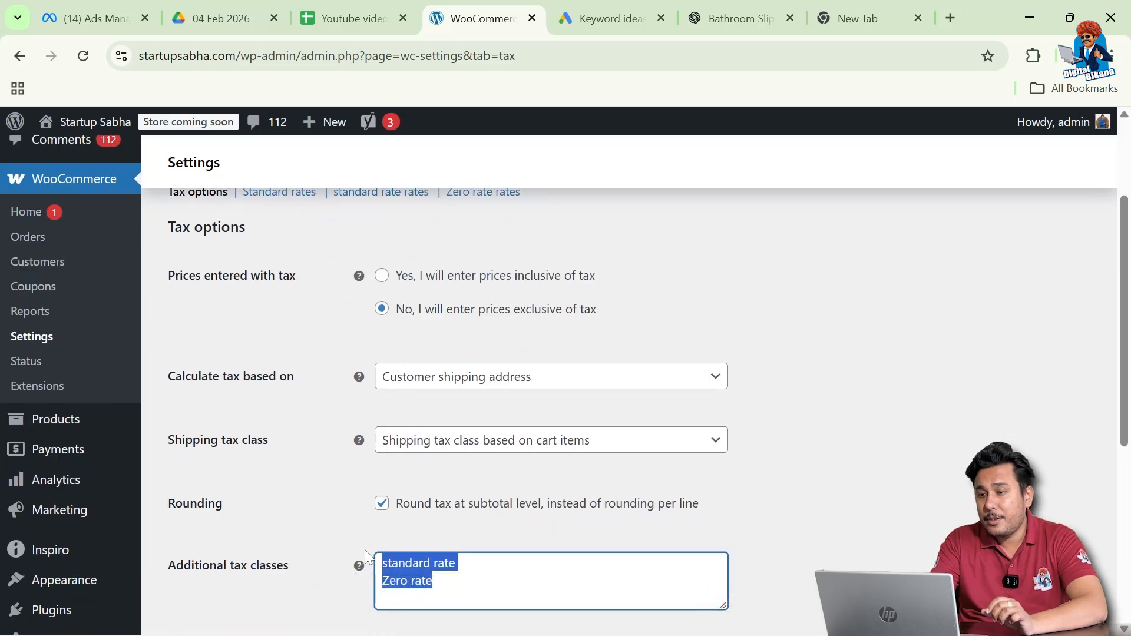
pyautogui.press('BackSpace')
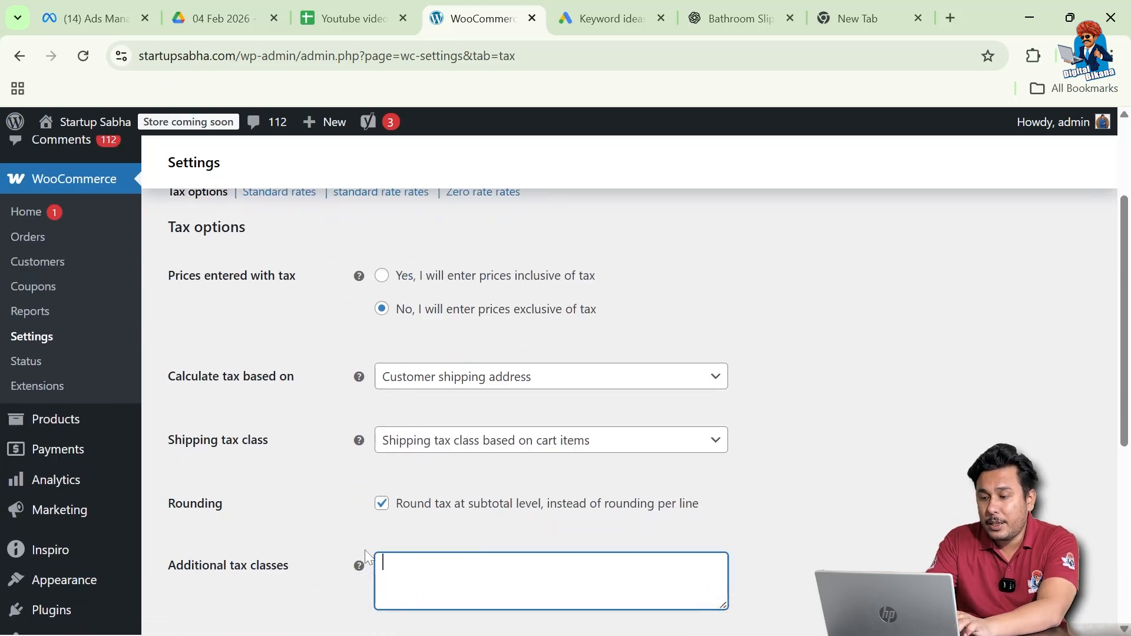
pyautogui.write('Zero')
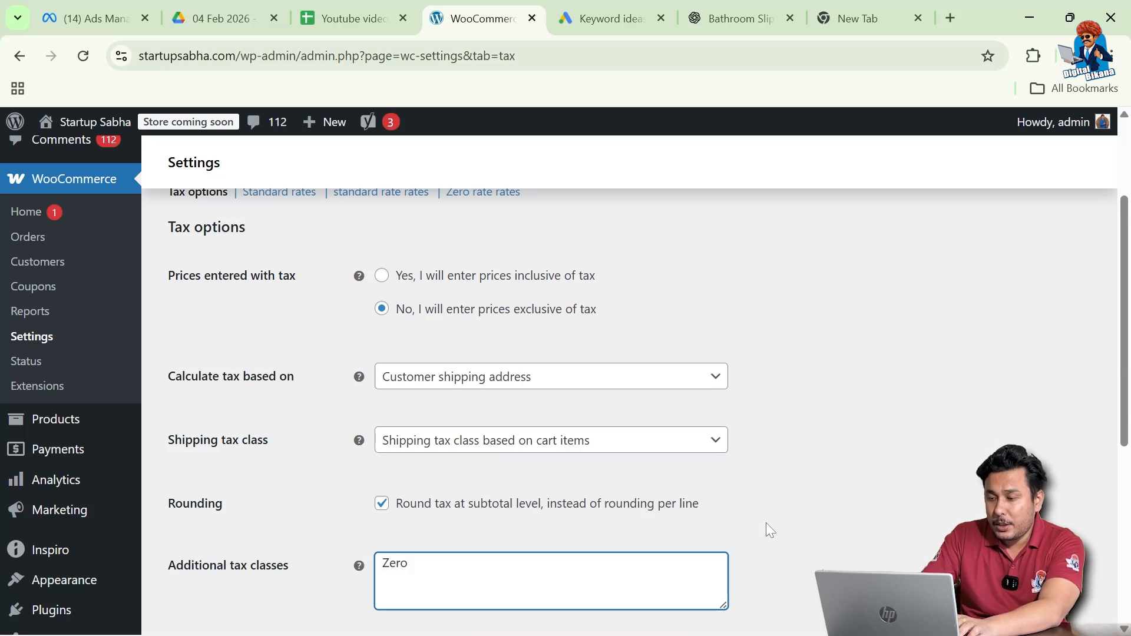
# - Save the changed tax options
pyautogui.scroll(-2, 772, 524)
pyautogui.scroll(2, 772, 524)
pyautogui.scroll(-4, 772, 523)
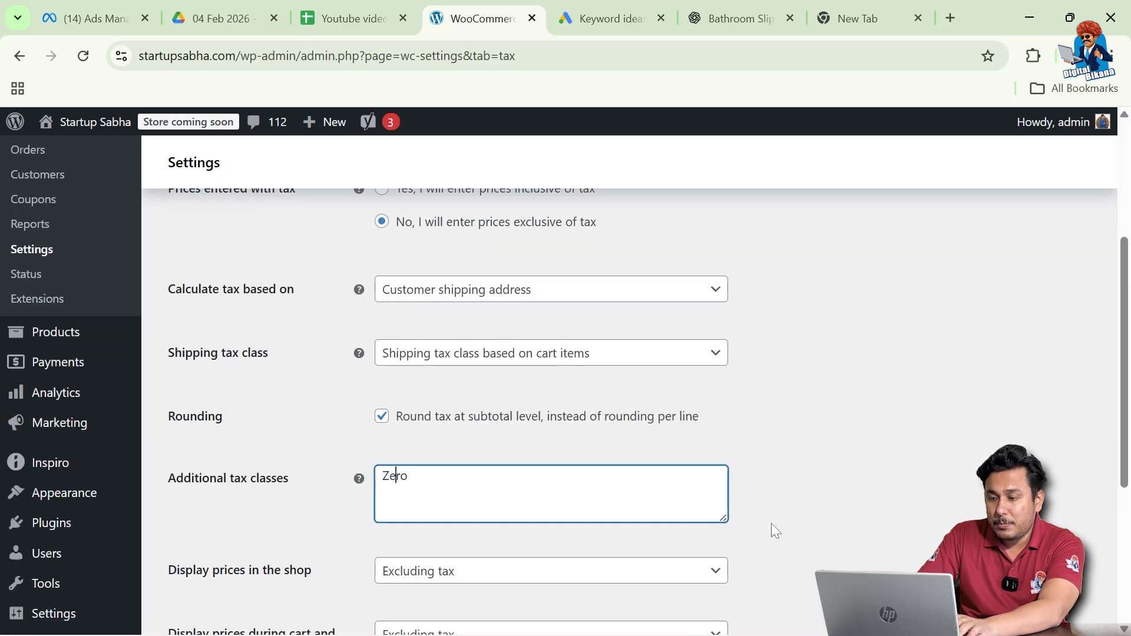
pyautogui.scroll(-1, 772, 523)
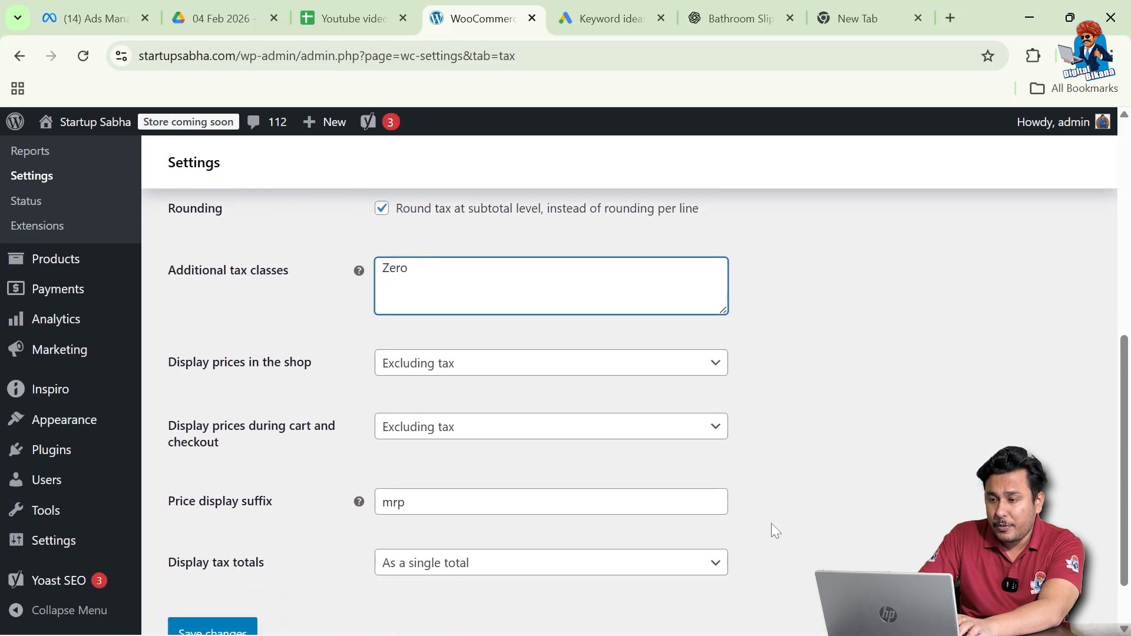
pyautogui.scroll(-1, 772, 530)
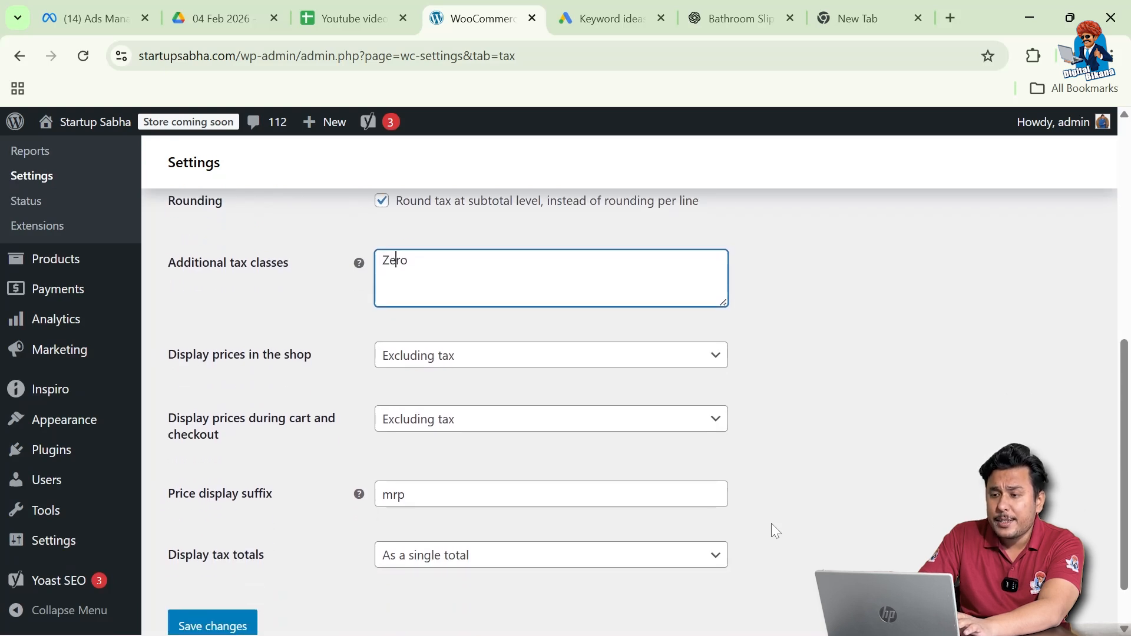
pyautogui.scroll(-1, 772, 531)
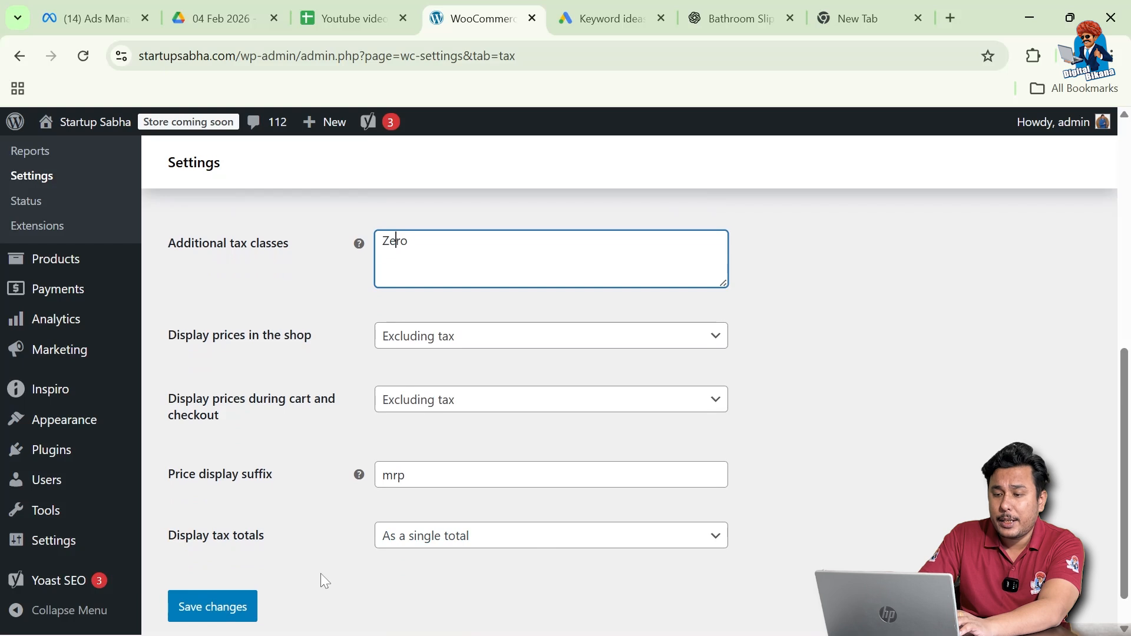
pyautogui.click(246, 606)
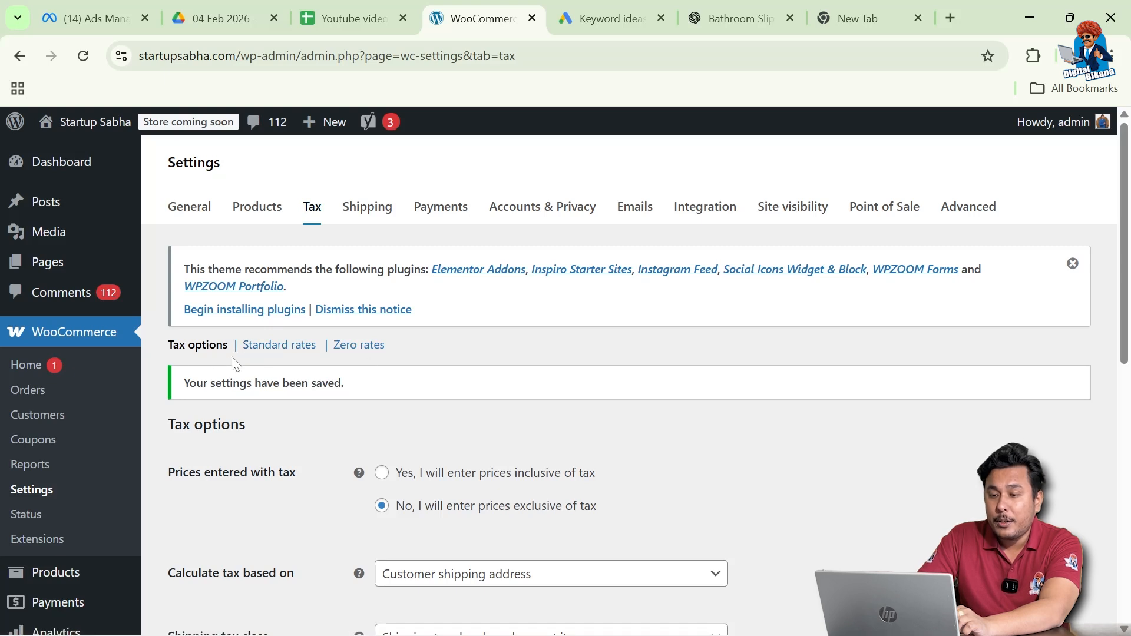
# - Review the saved tax options and open the Standard rates list
pyautogui.scroll(-2, 298, 490)
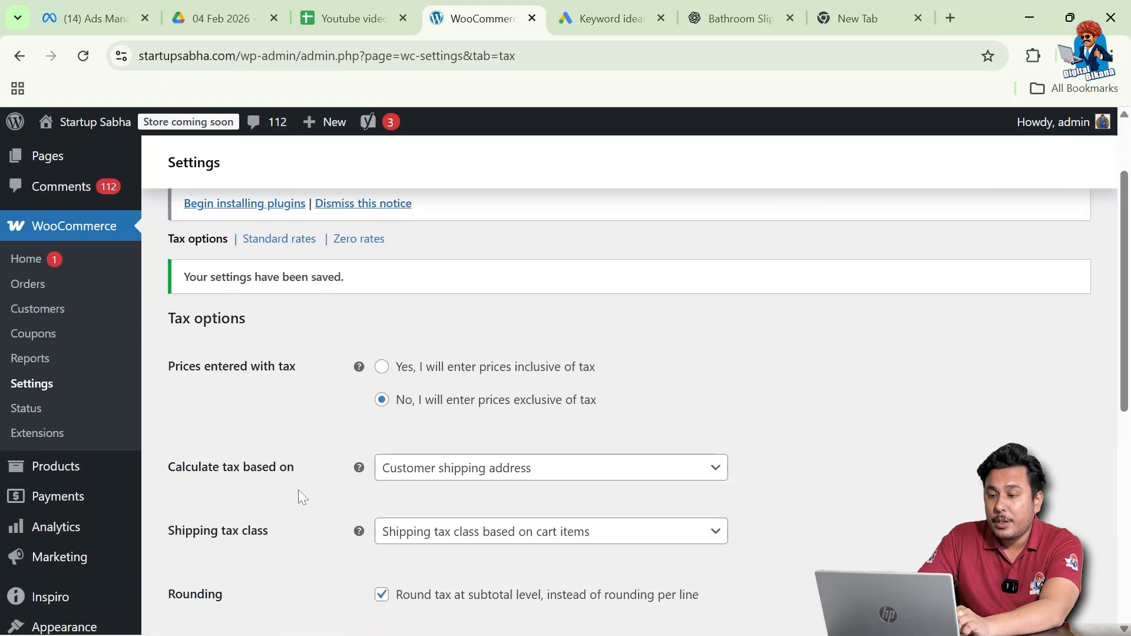
pyautogui.scroll(-4, 303, 498)
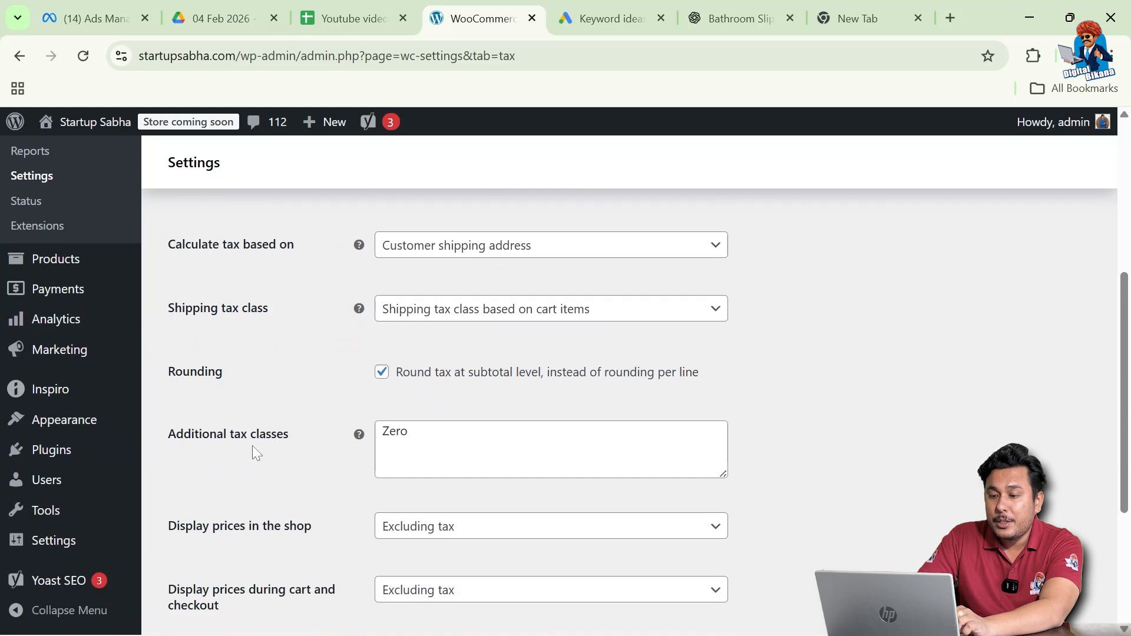
pyautogui.scroll(-4, 301, 450)
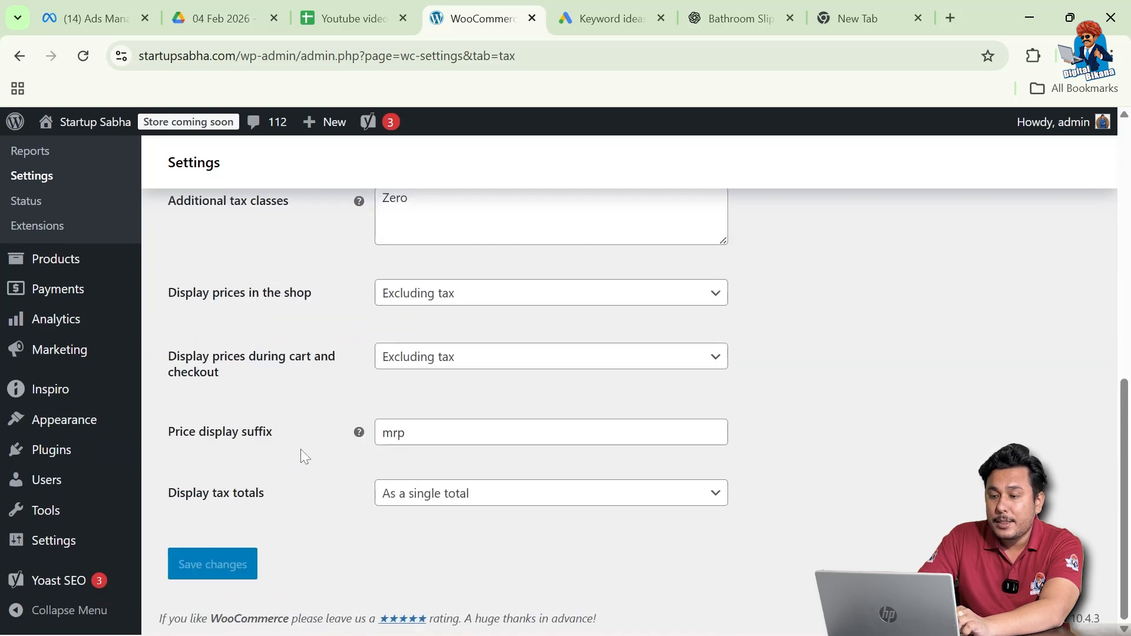
pyautogui.scroll(10, 305, 456)
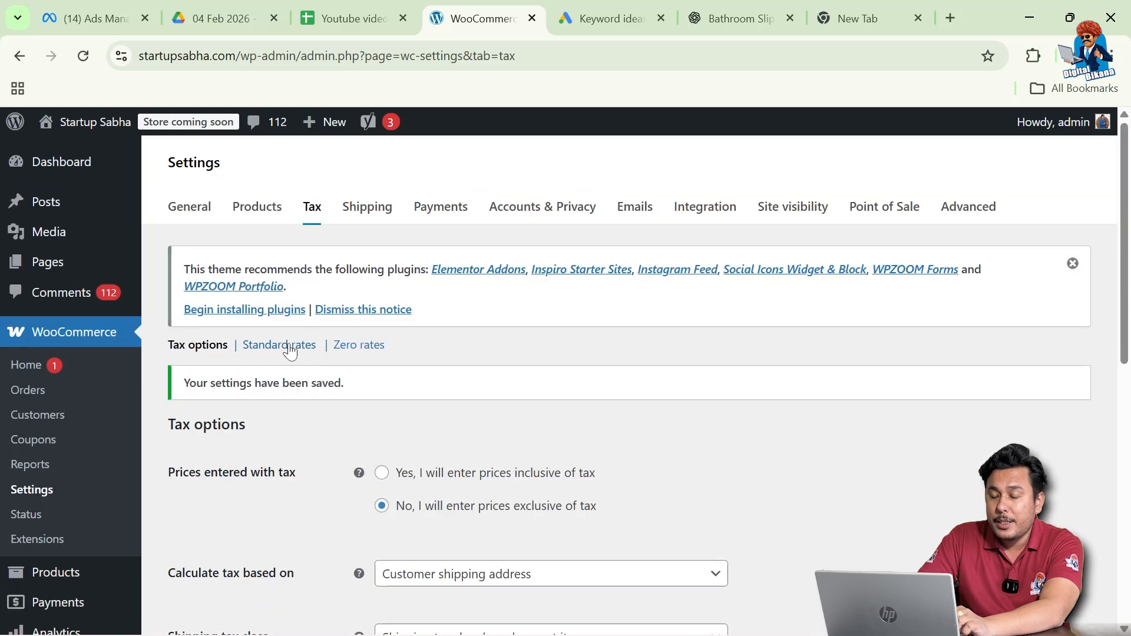
pyautogui.click(288, 346)
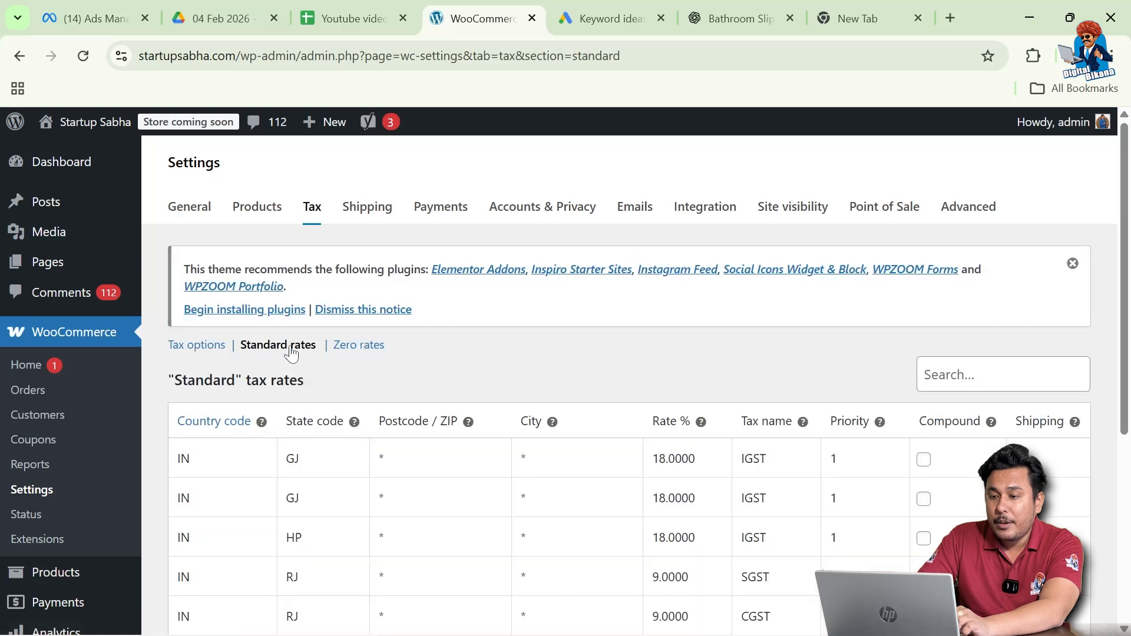
# - Remove all existing GJ, HP and RJ rows from the Standard tax rates table
pyautogui.scroll(-3, 465, 358)
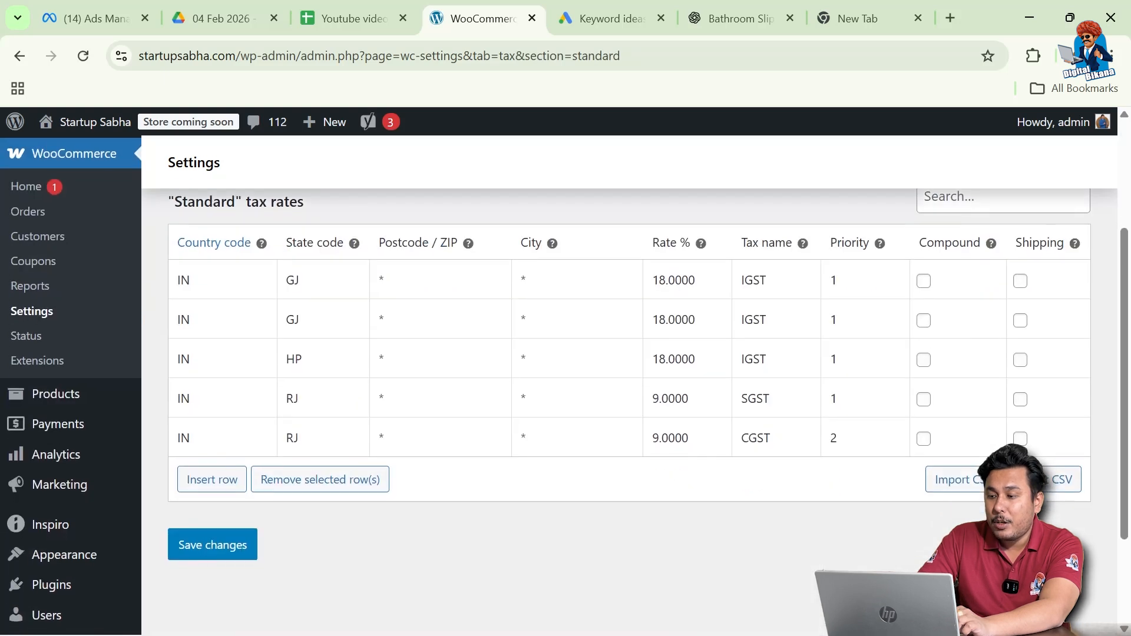
pyautogui.scroll(1, 629, 377)
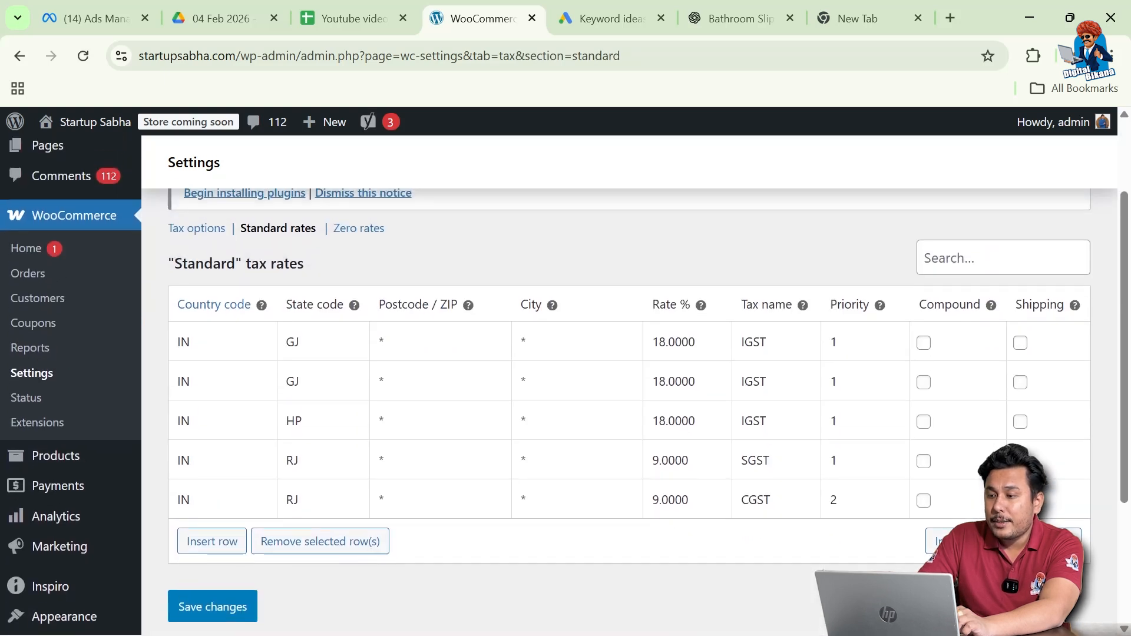
pyautogui.click(223, 342)
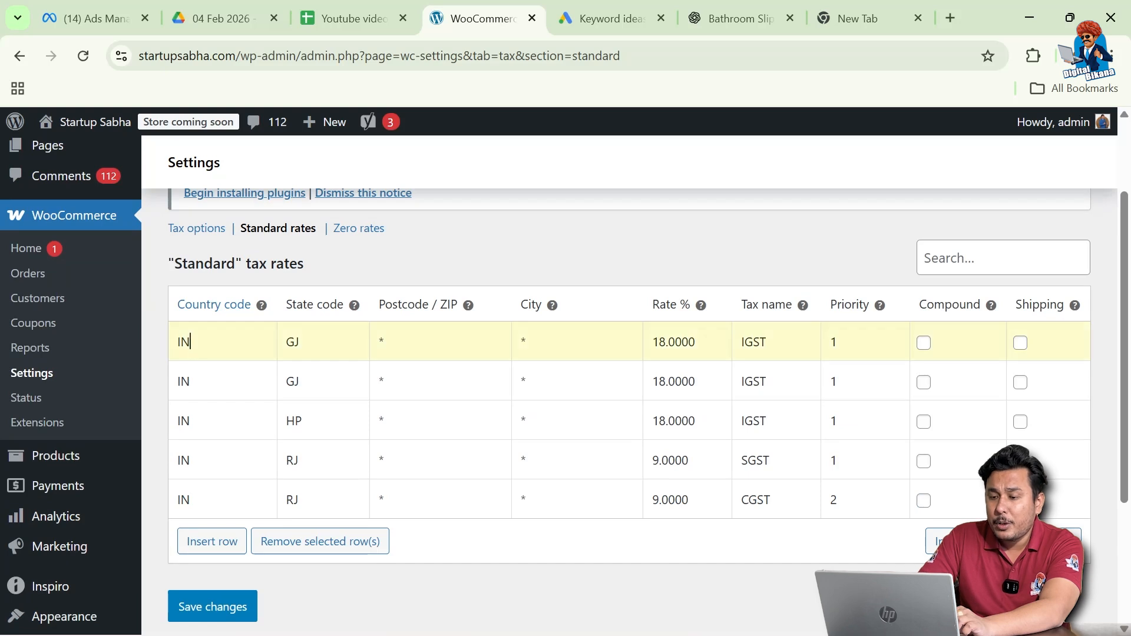
pyautogui.click(305, 540)
pyautogui.click(316, 500)
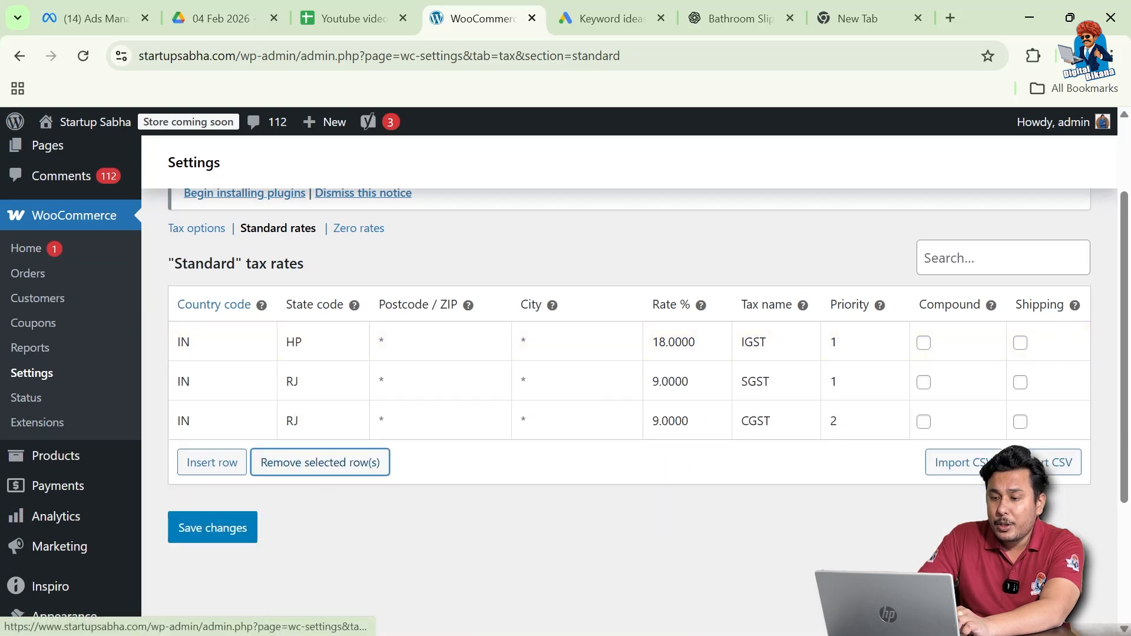
pyautogui.click(206, 342)
pyautogui.click(308, 463)
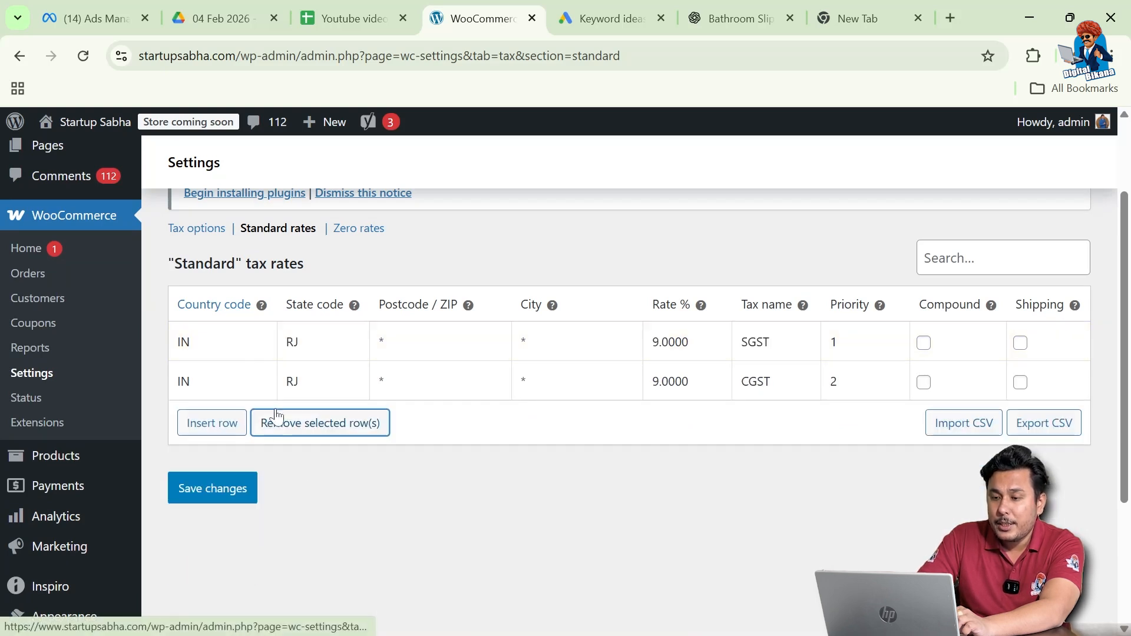
pyautogui.click(307, 423)
pyautogui.click(328, 384)
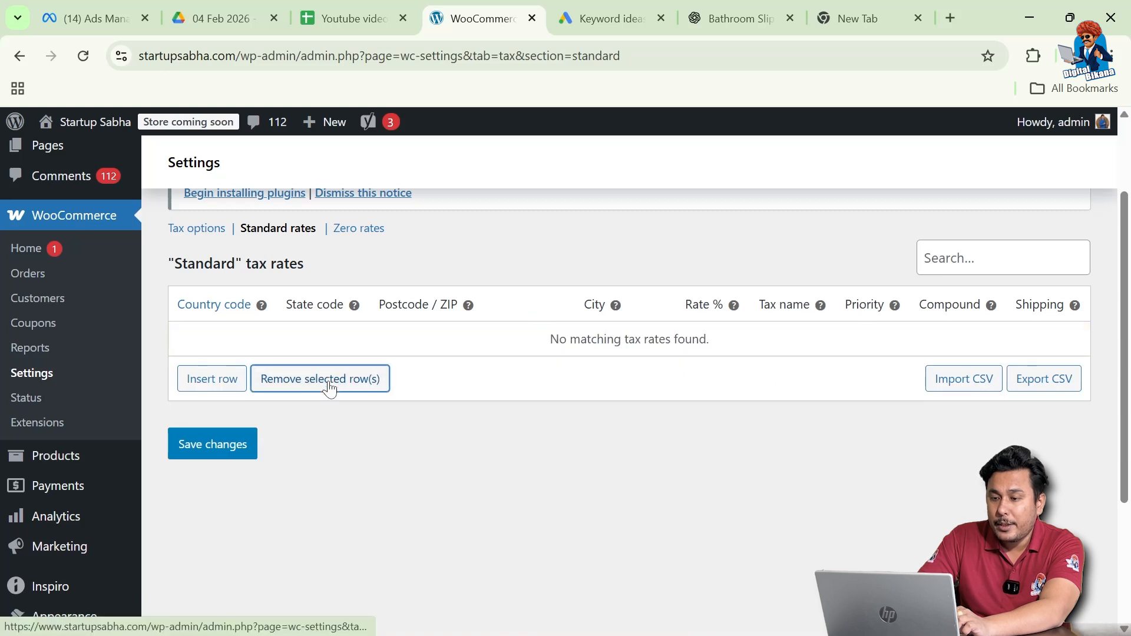
# - Insert a new Standard tax rate row with India (IN) as the country and Rajasthan (RJ) as the state
pyautogui.scroll(2, 404, 349)
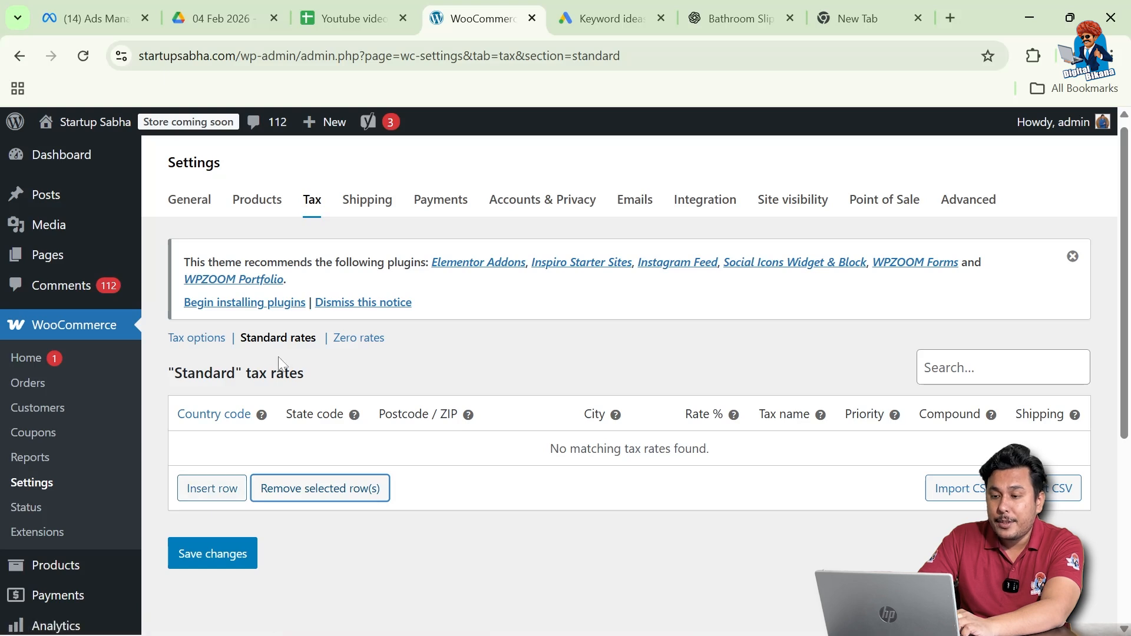
pyautogui.click(213, 488)
pyautogui.scroll(-1, 218, 495)
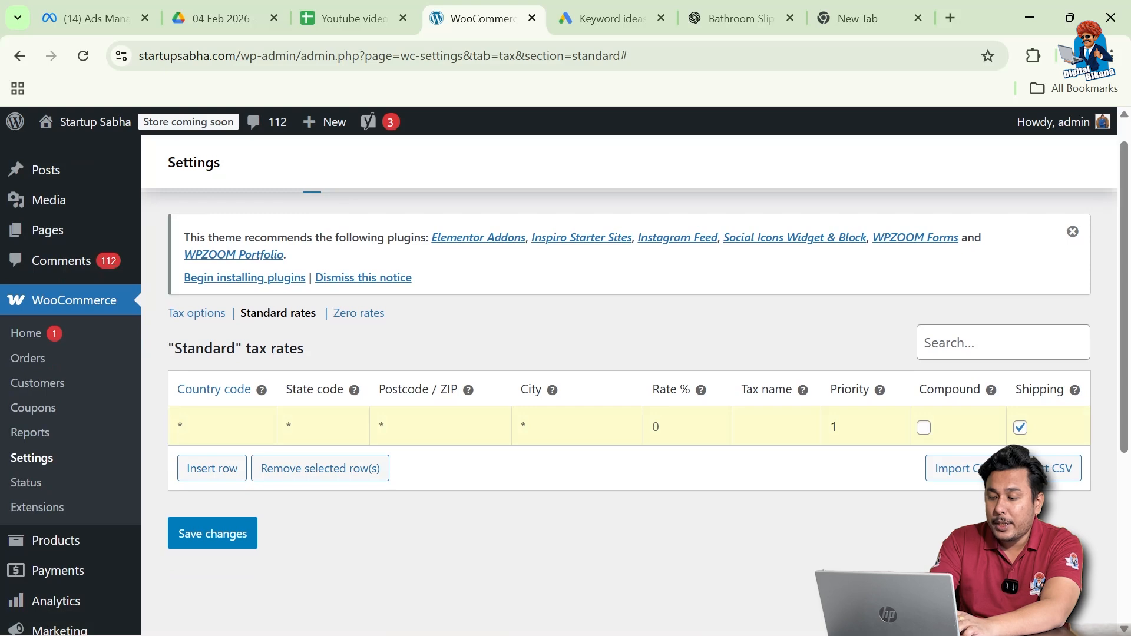
pyautogui.press('BackSpace')
pyautogui.press('BackSpace')
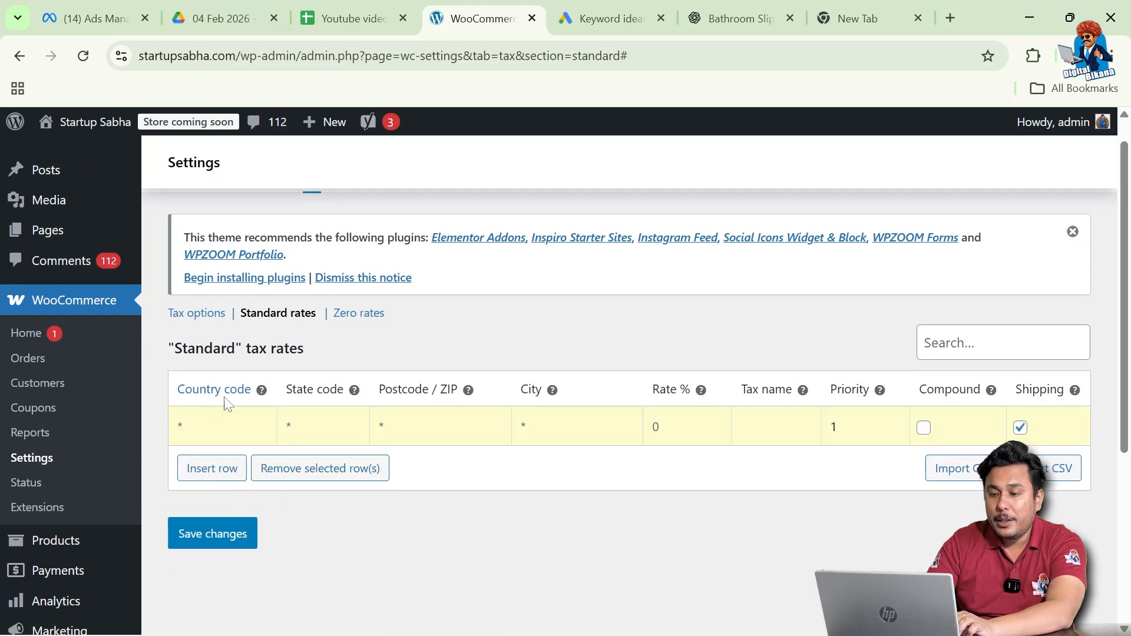
pyautogui.write('IN')
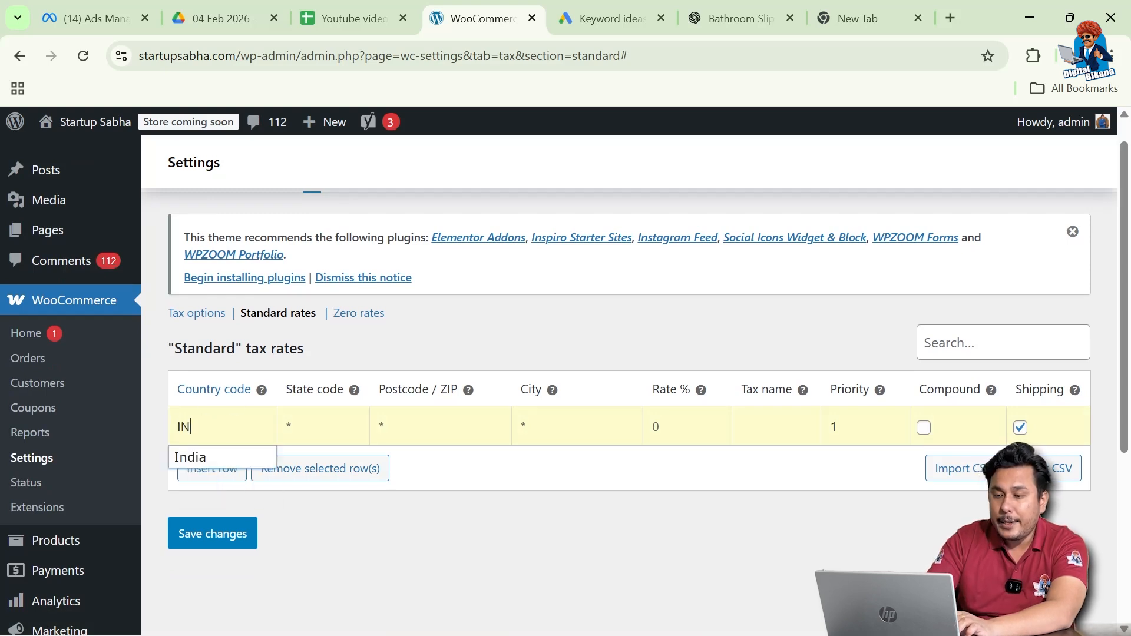
pyautogui.click(206, 459)
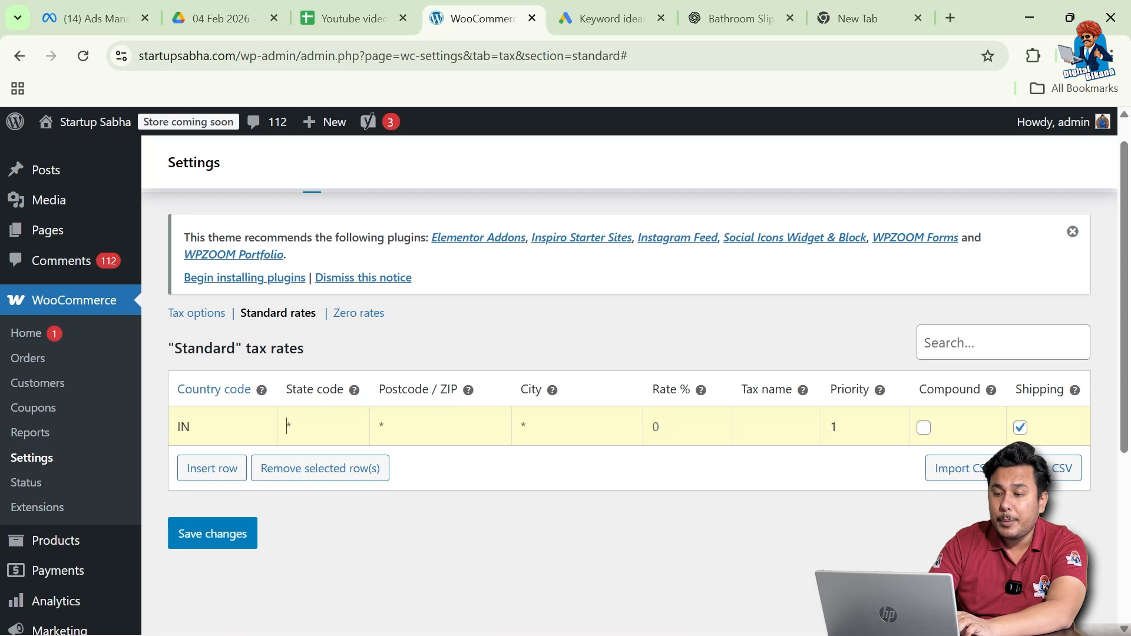
pyautogui.click(319, 427)
pyautogui.write('Raj')
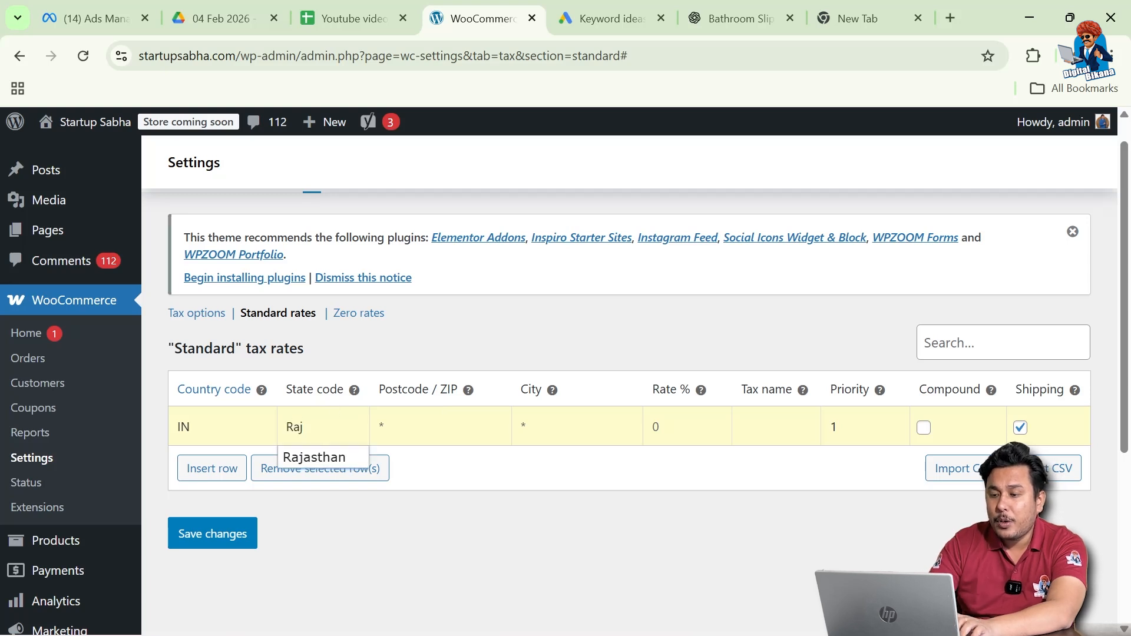
pyautogui.click(318, 457)
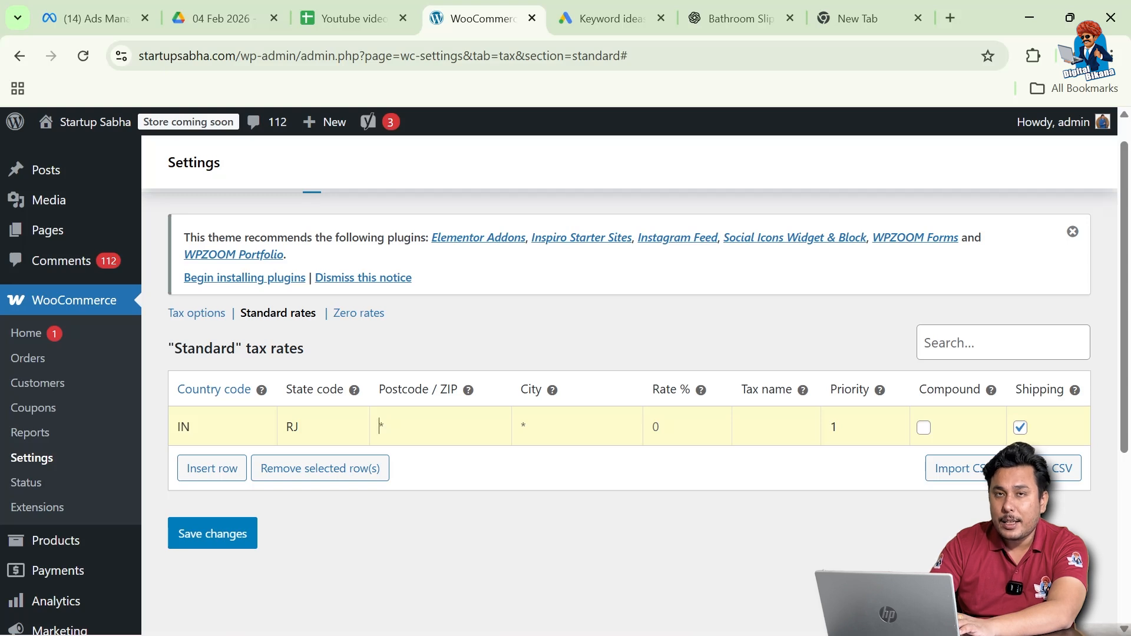
# - Name the tax in the Rajasthan row GST and set its rate to 9 percent
pyautogui.click(665, 426)
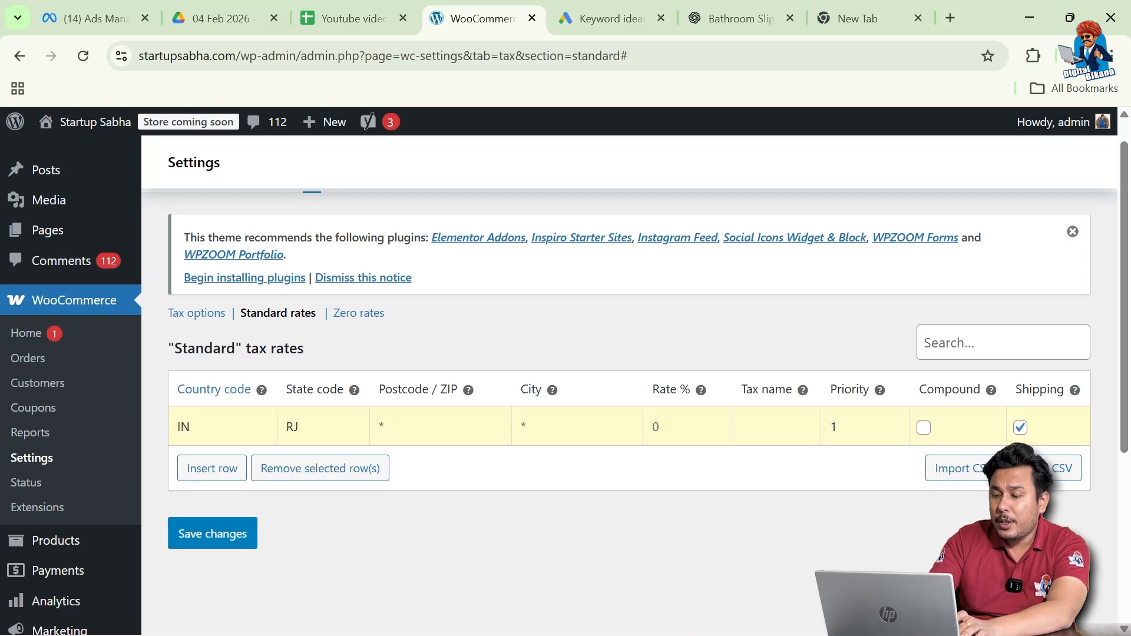
pyautogui.write('18')
pyautogui.press('Tab')
pyautogui.write('G')
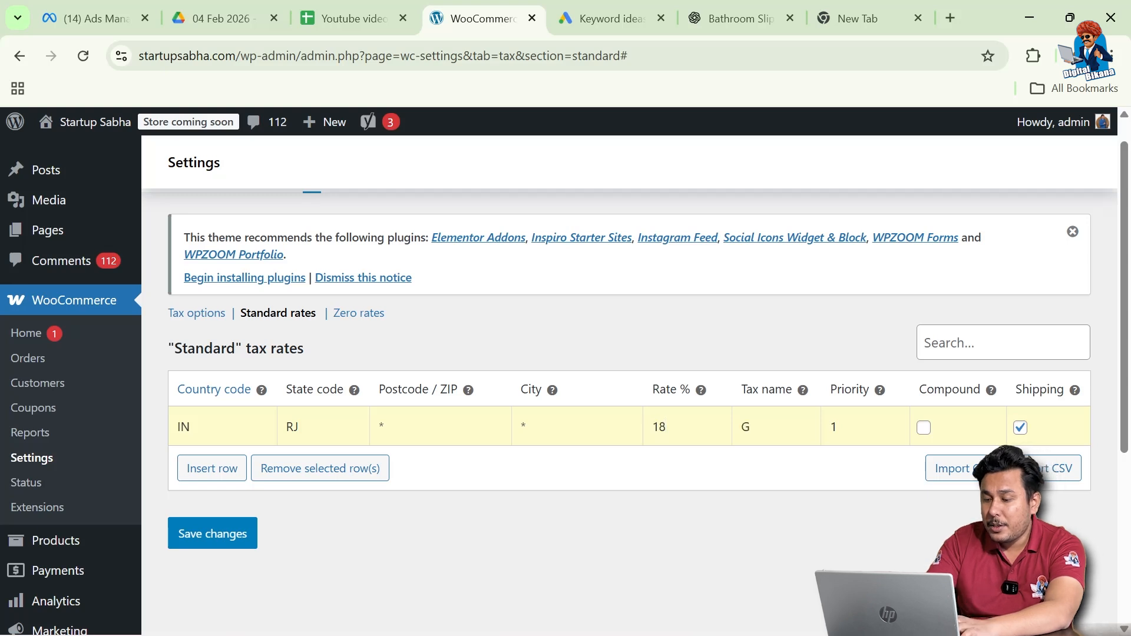
pyautogui.write('ST')
pyautogui.scroll(-1, 706, 383)
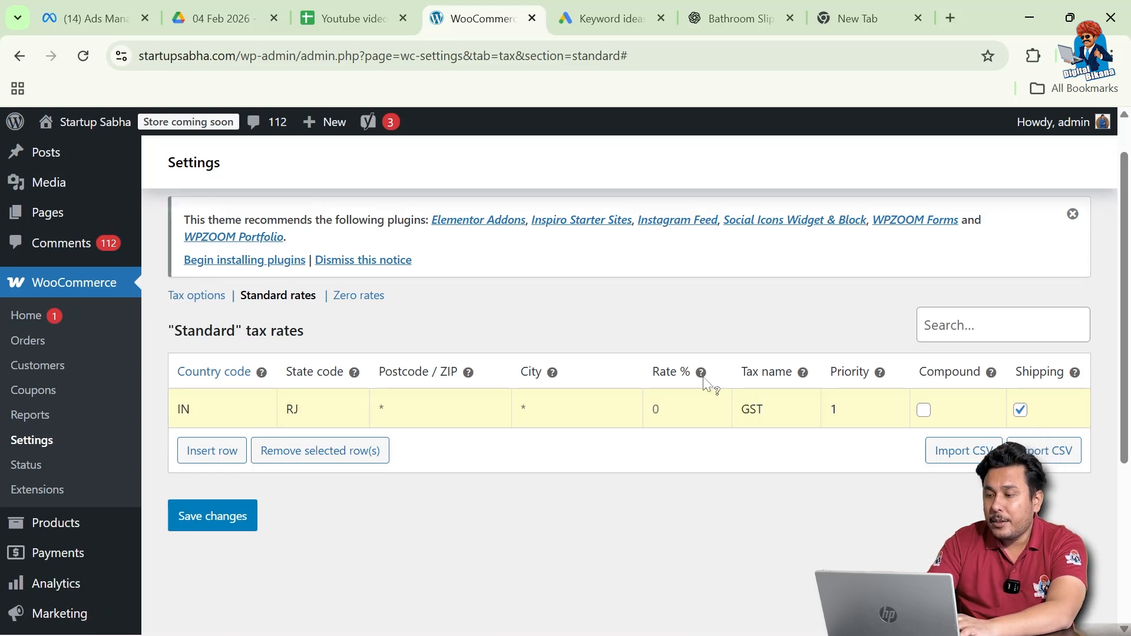
pyautogui.write('9')
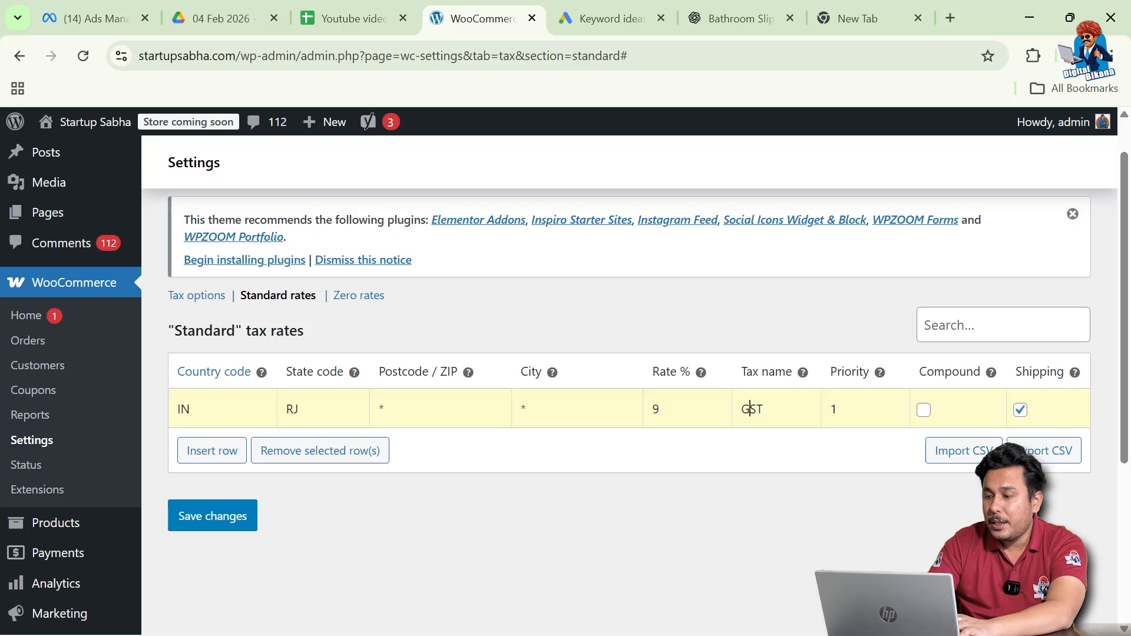
# - Rename the tax in the Rajasthan row to SGST and turn off its Shipping option
pyautogui.click(743, 409)
pyautogui.write('S')
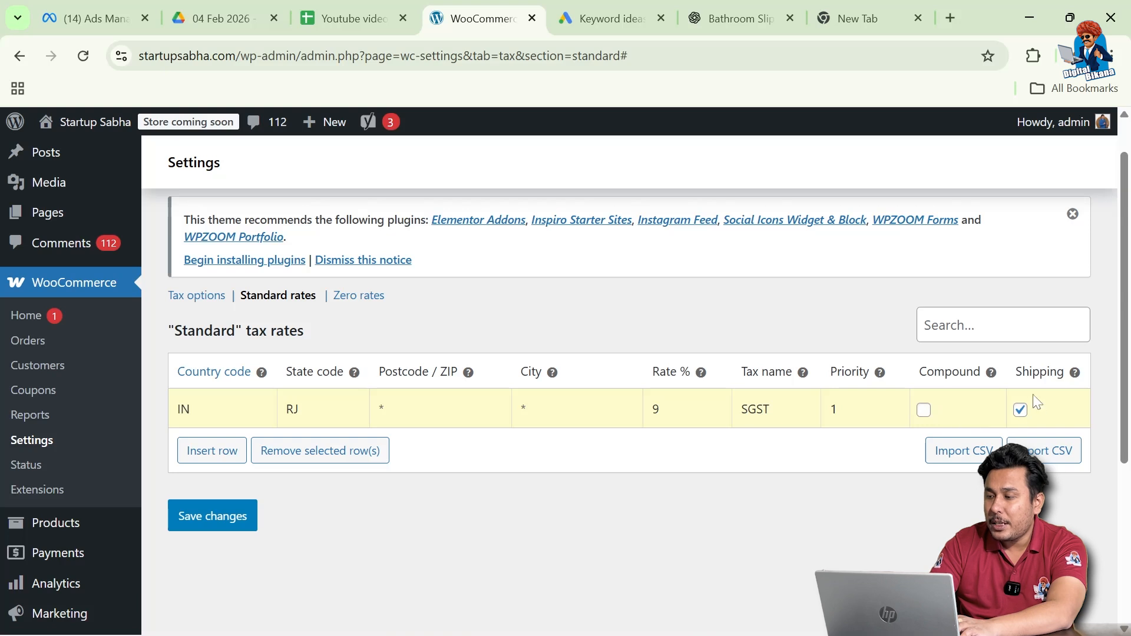
pyautogui.click(1021, 411)
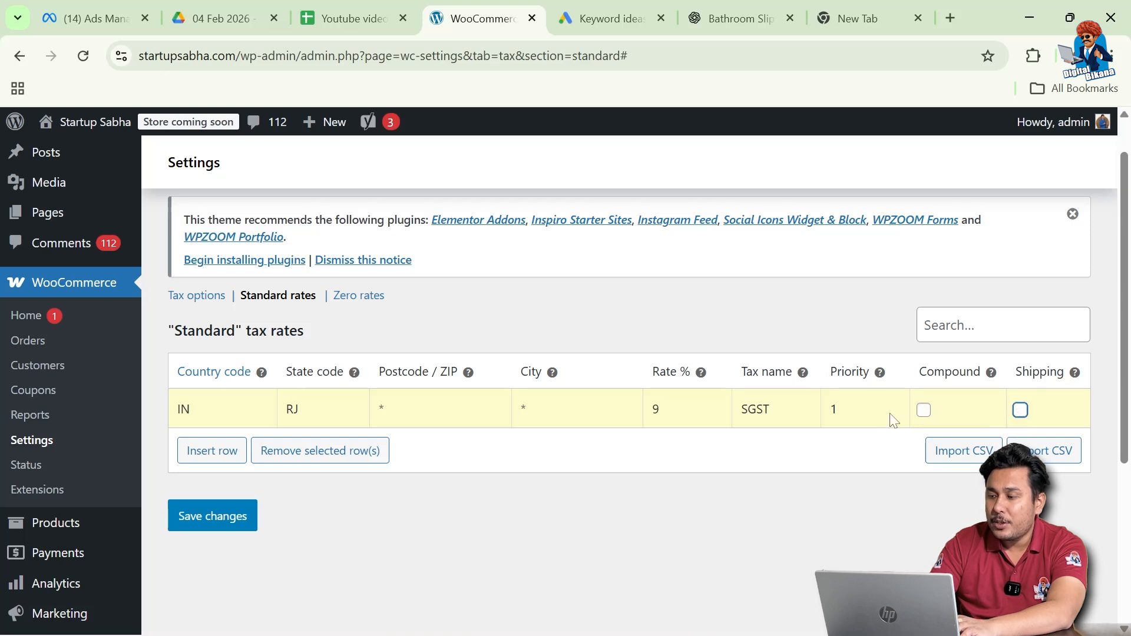
# - Insert a second Standard tax rate row with country IN and state RJ
pyautogui.click(226, 450)
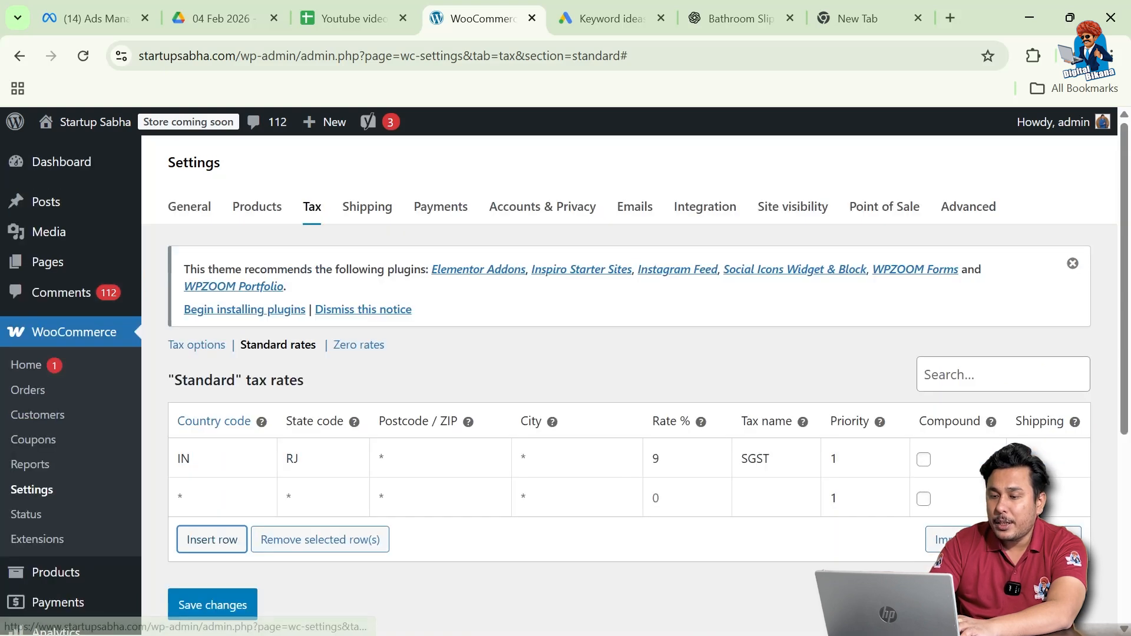
pyautogui.click(221, 499)
pyautogui.write('IN')
pyautogui.press('Tab')
pyautogui.write('RJ')
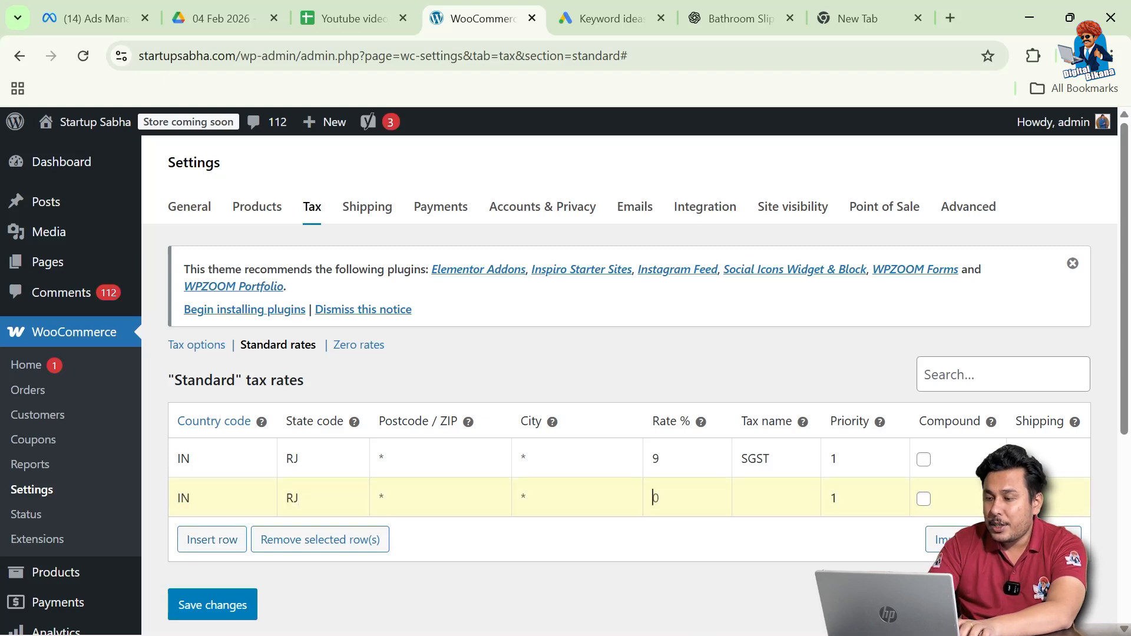
# - Set the second Rajasthan row to a 9 percent rate named CGST with priority 2, and turn its Shipping option off
pyautogui.write(' * * 9 ')
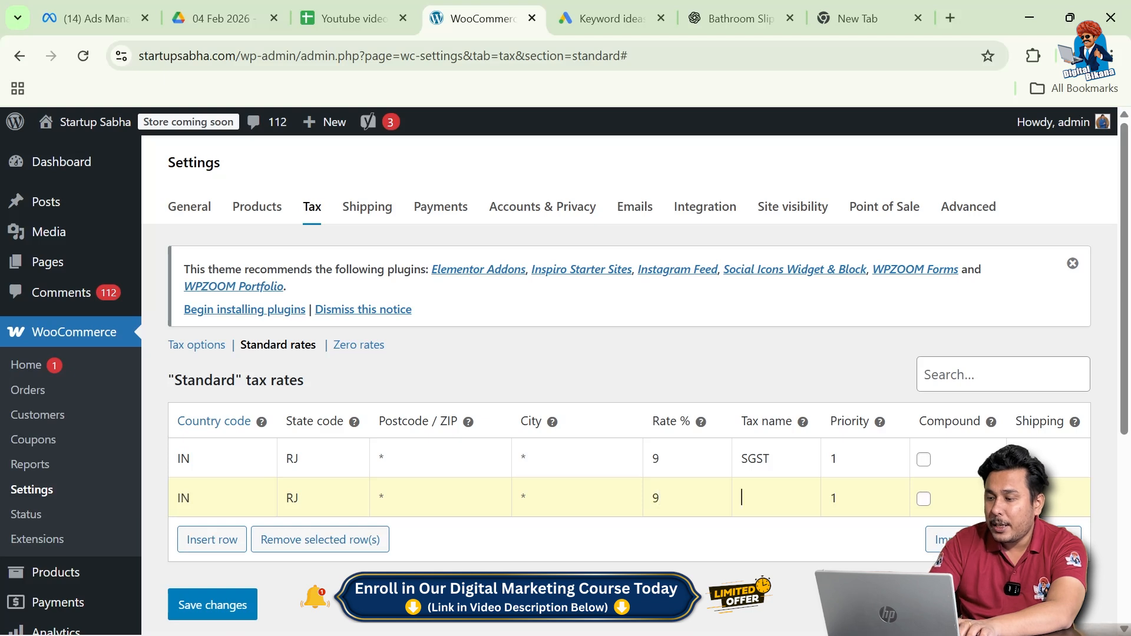
pyautogui.write('C')
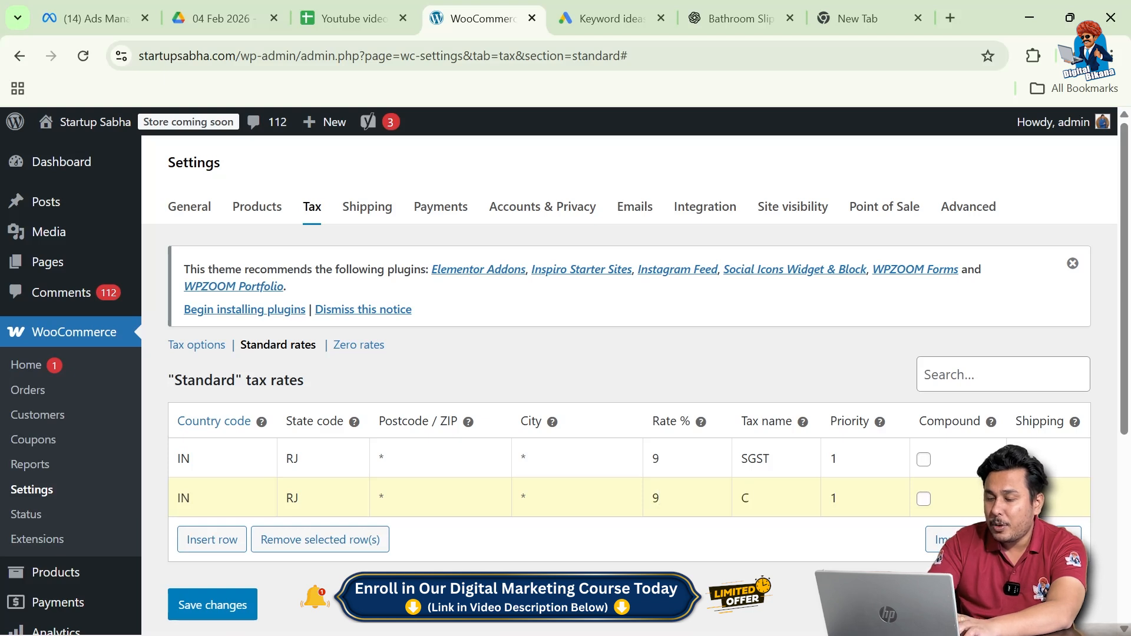
pyautogui.write('GST')
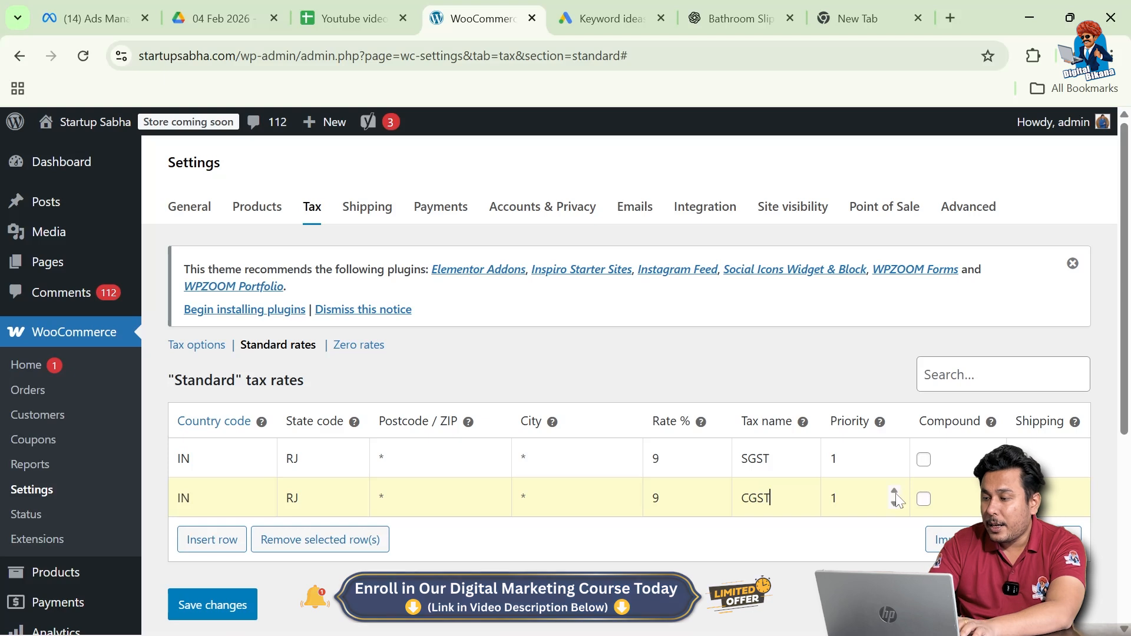
pyautogui.press('Tab')
pyautogui.write('2')
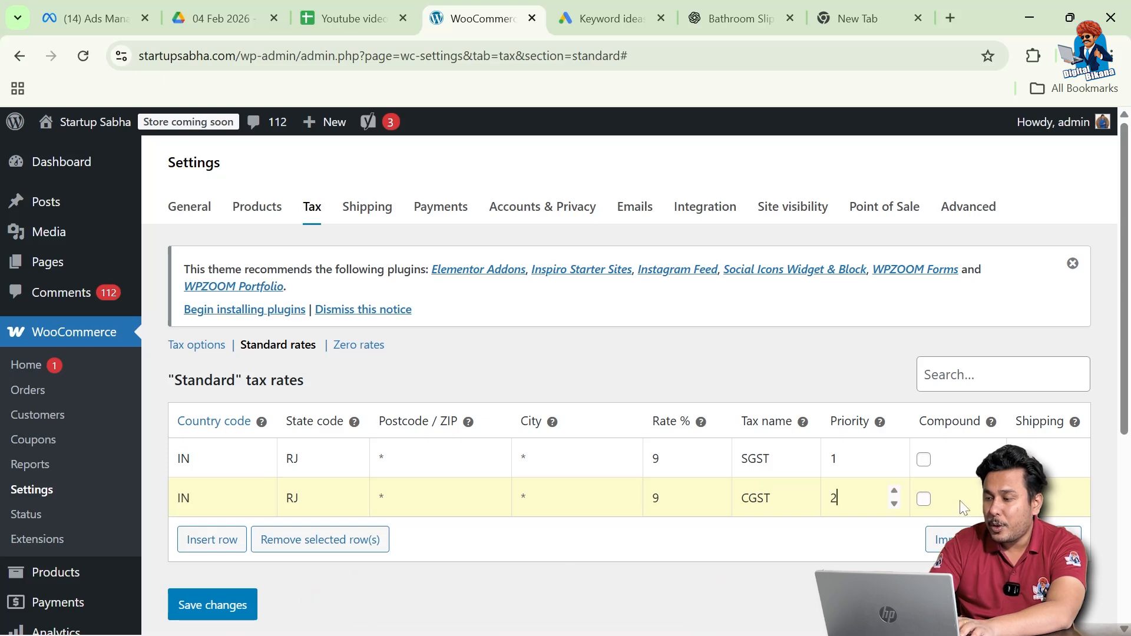
pyautogui.press('Tab')
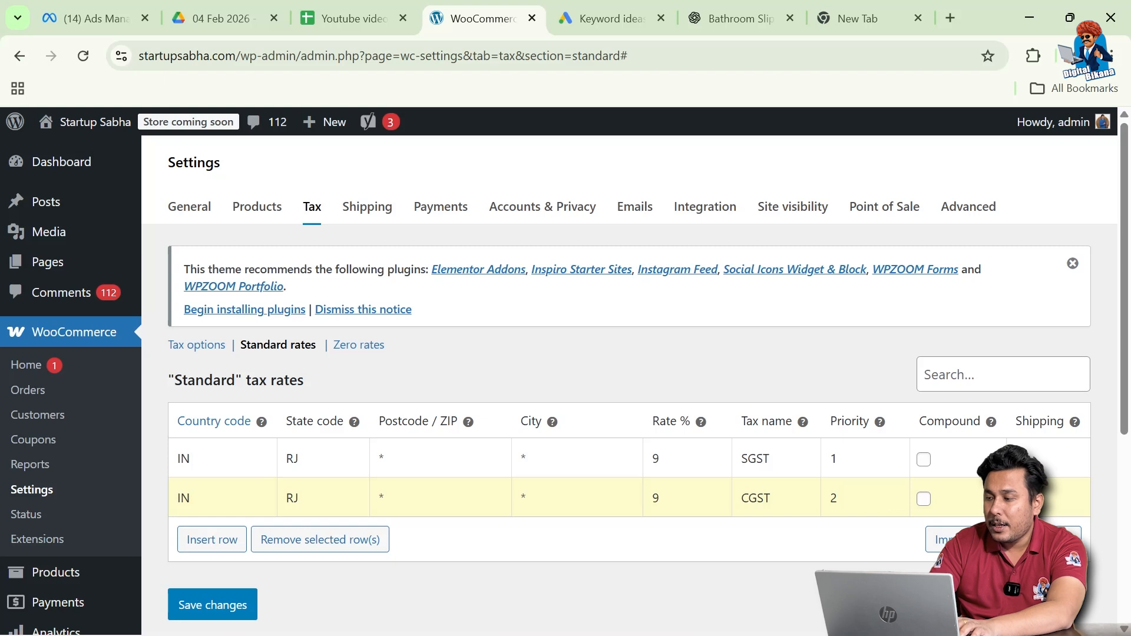
# - Add a Standard tax rate row for country IN and state DL with an 18 percent rate named IGST and Shipping off
pyautogui.click(223, 552)
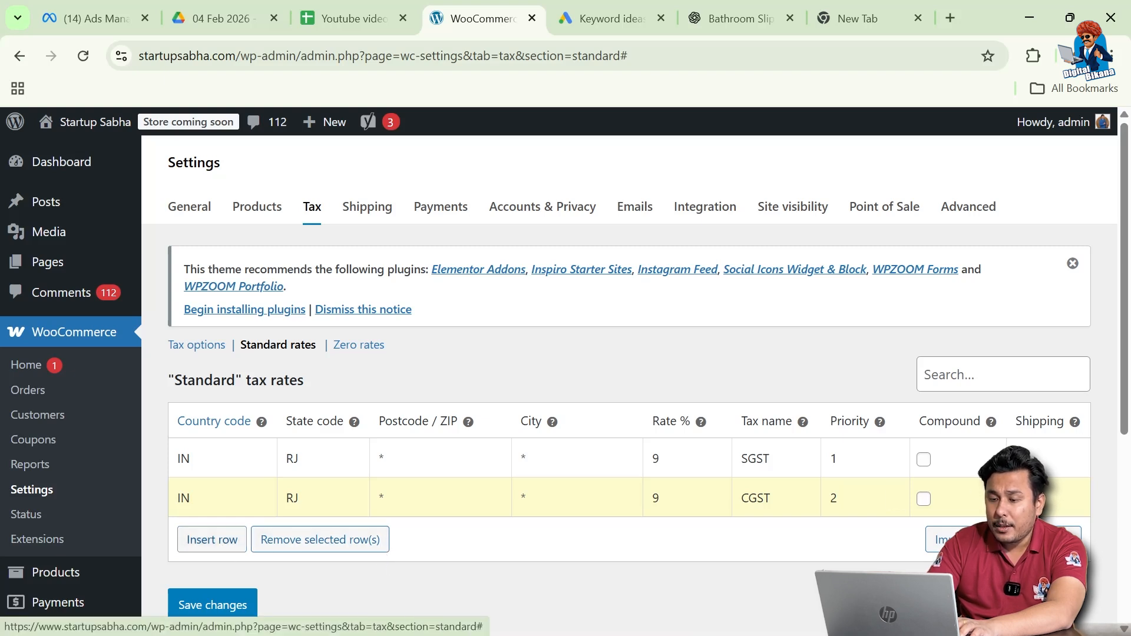
pyautogui.scroll(-1, 230, 525)
pyautogui.click(203, 455)
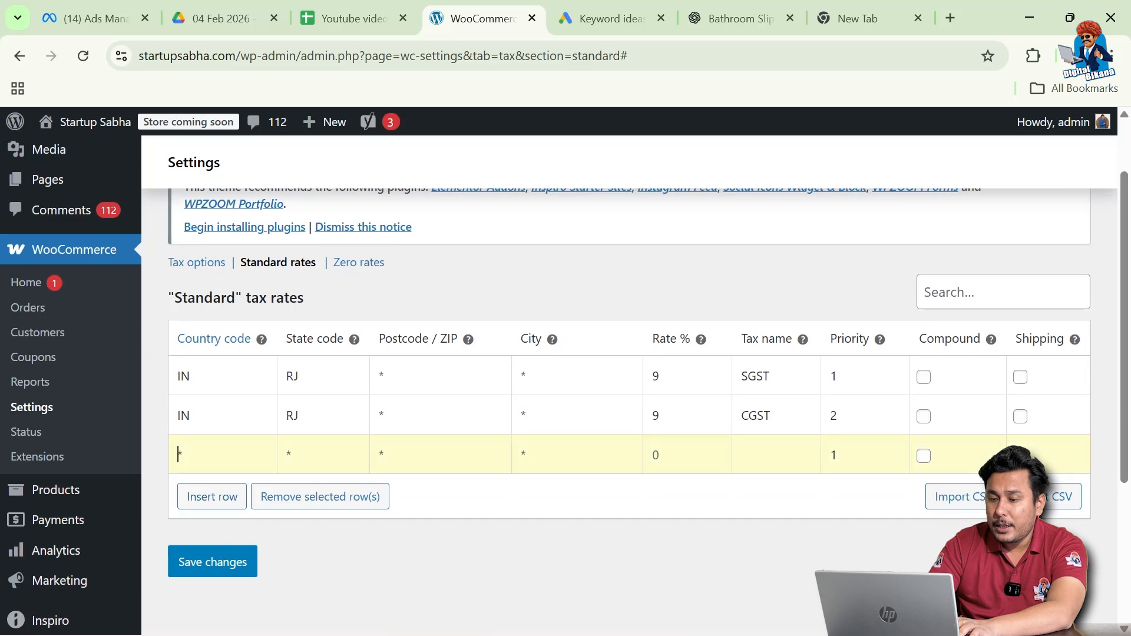
pyautogui.write('IN')
pyautogui.write('DL')
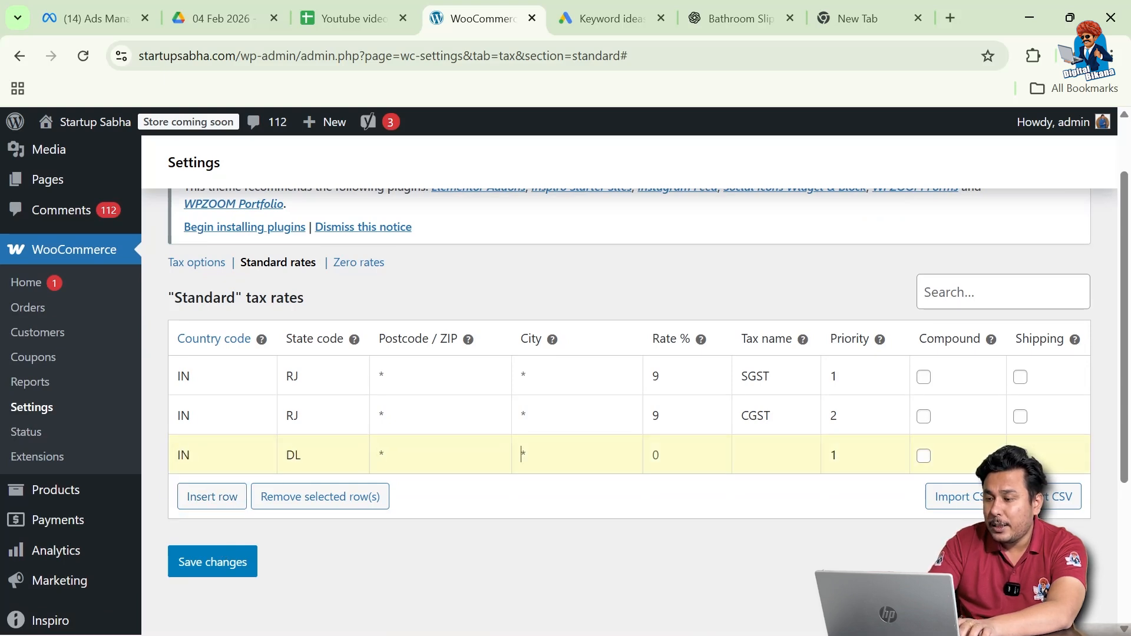
pyautogui.press('Tab')
pyautogui.write('18')
pyautogui.write('IGST')
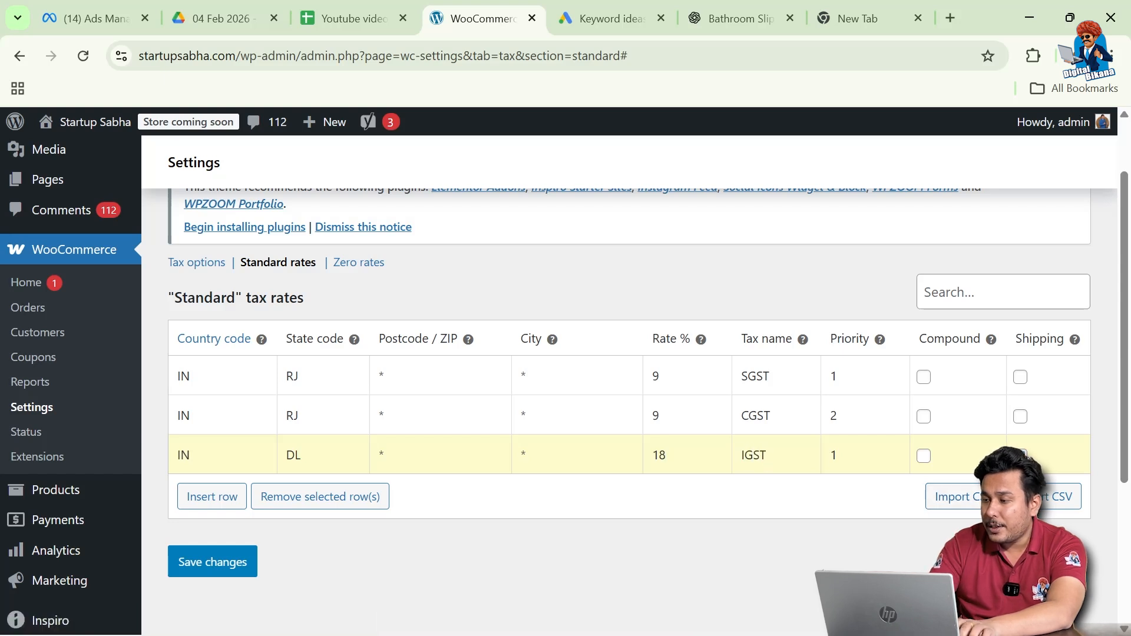
# - Insert another Standard tax rate row with country IN and Madhya Pradesh (MP) as the state
pyautogui.click(230, 510)
pyautogui.scroll(-1, 630, 412)
pyautogui.click(223, 517)
pyautogui.write('IN')
pyautogui.press('Tab')
pyautogui.write('Madhy')
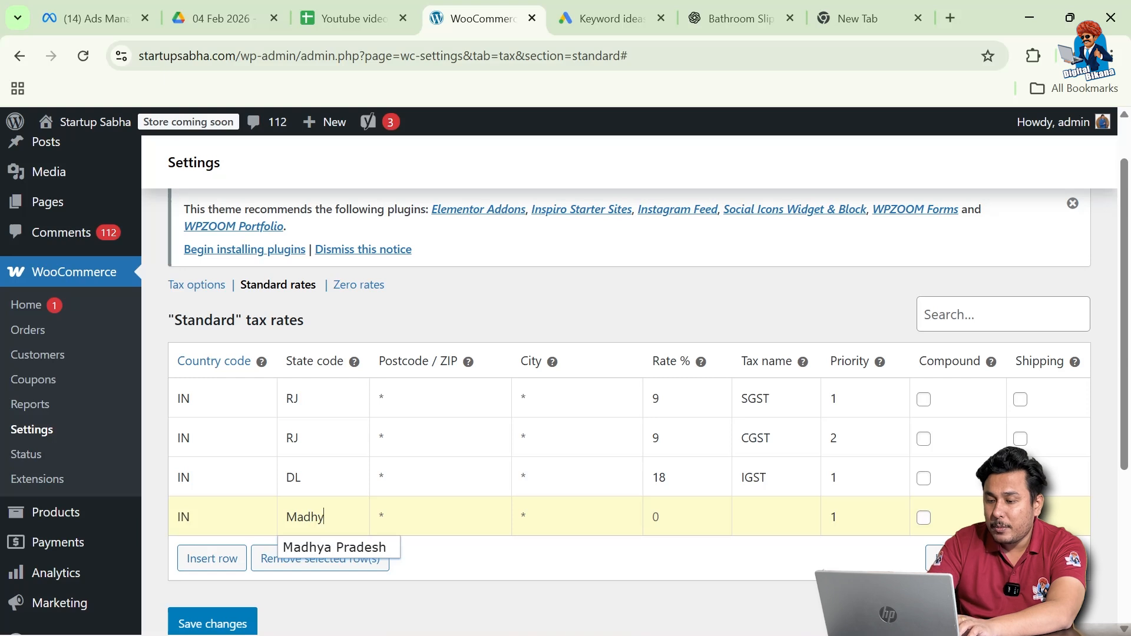
pyautogui.click(328, 548)
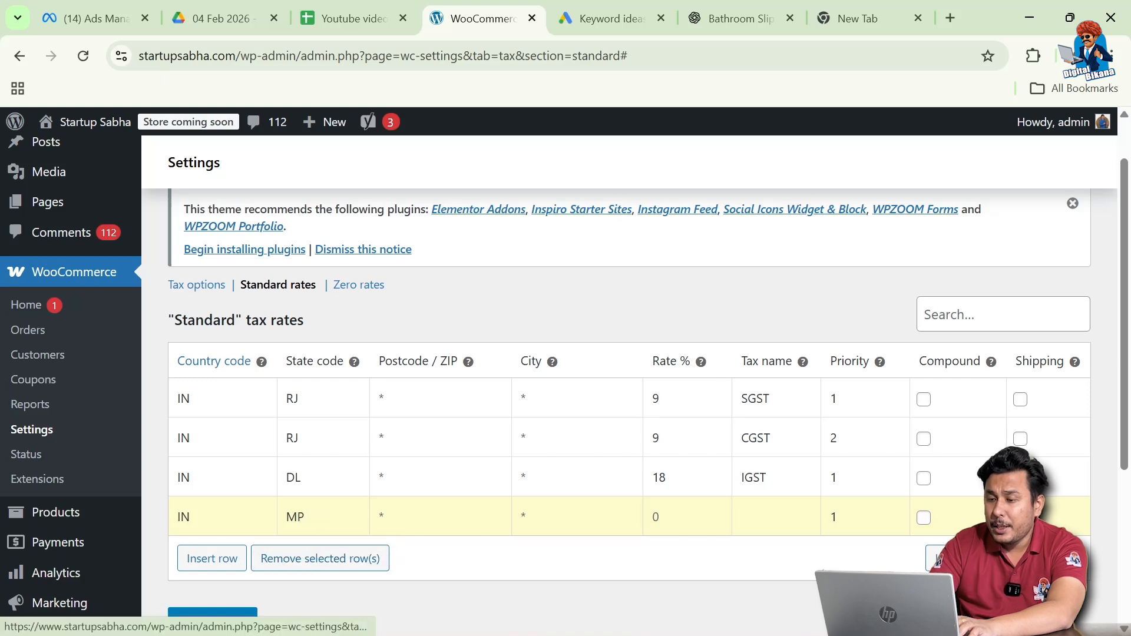
# - Set the Madhya Pradesh row's rate to 18 percent and name the tax IGST
pyautogui.press('Tab')
pyautogui.press('Tab')
pyautogui.press('Tab')
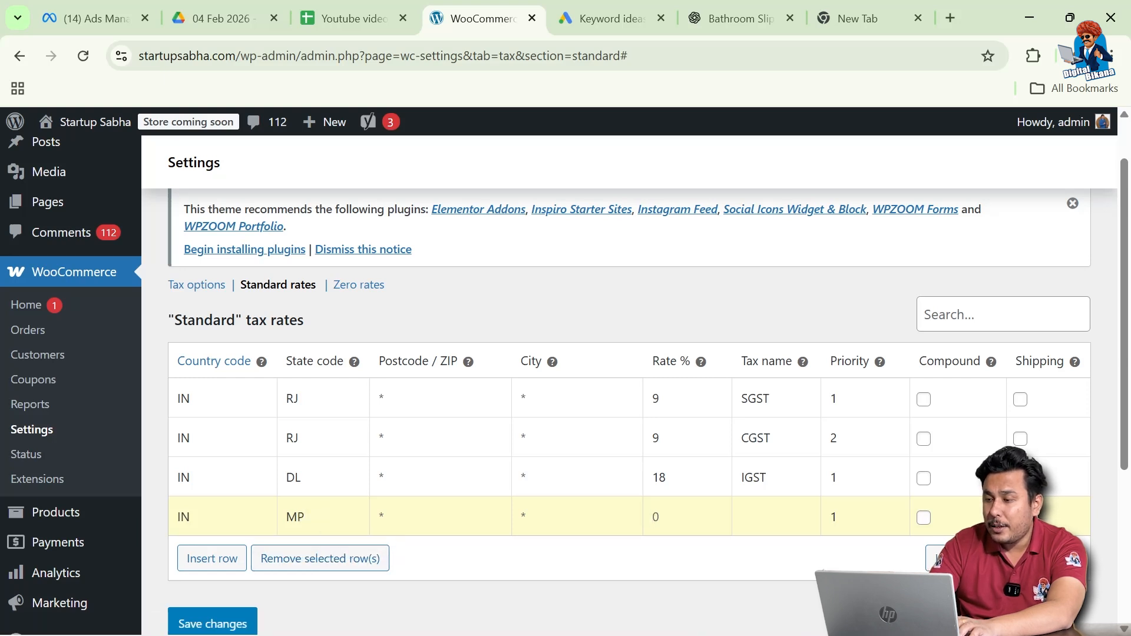
pyautogui.write('18')
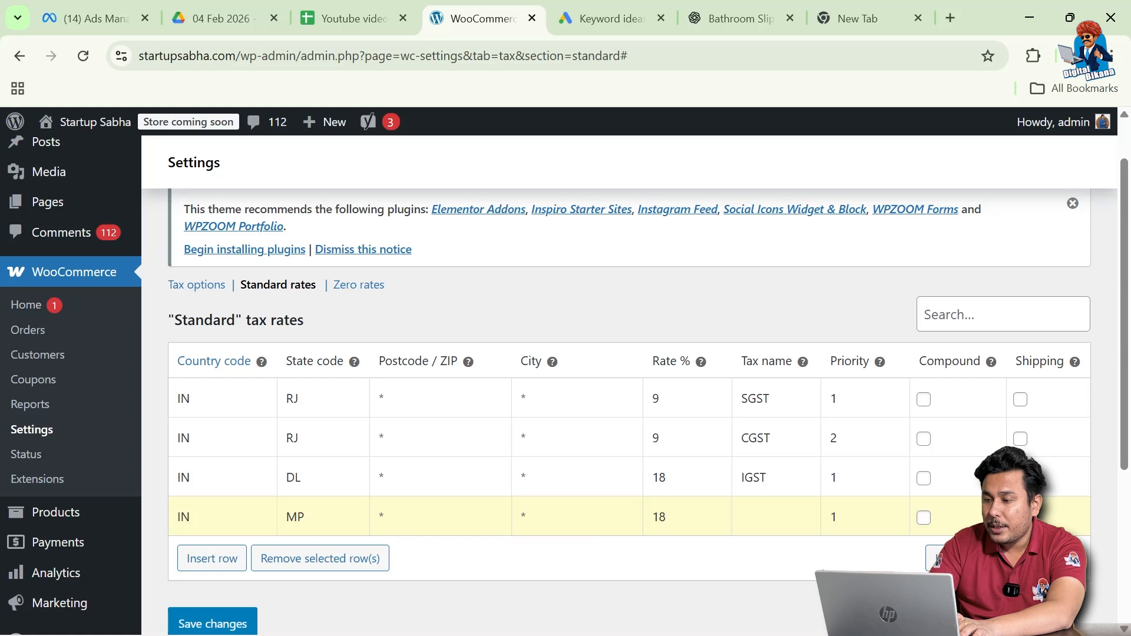
pyautogui.press('Tab')
pyautogui.write('IG')
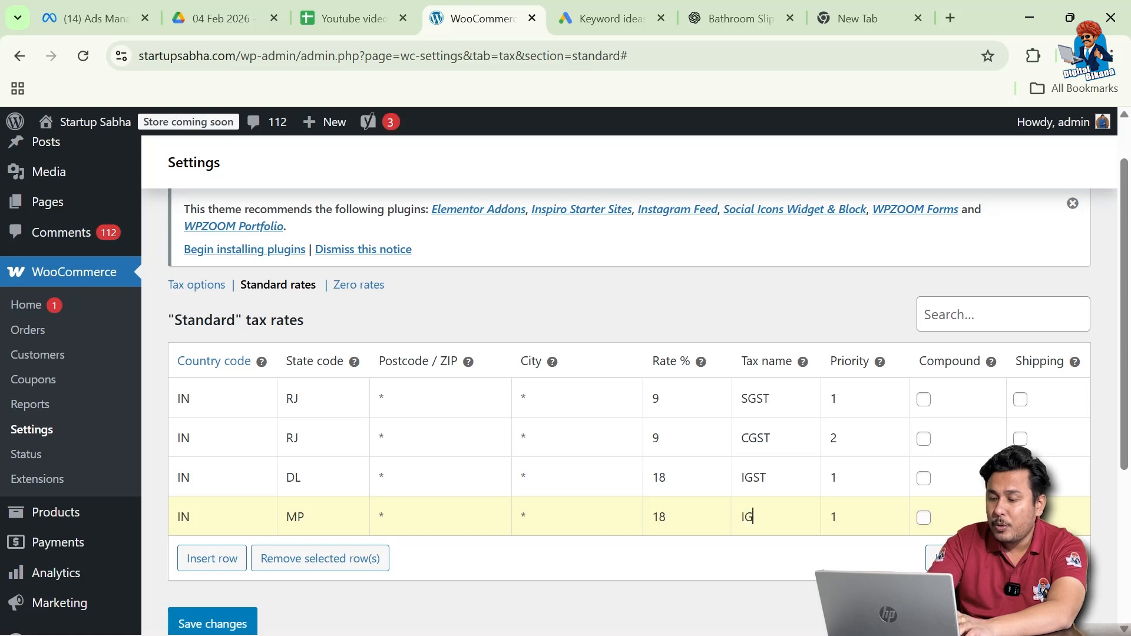
pyautogui.write('ST')
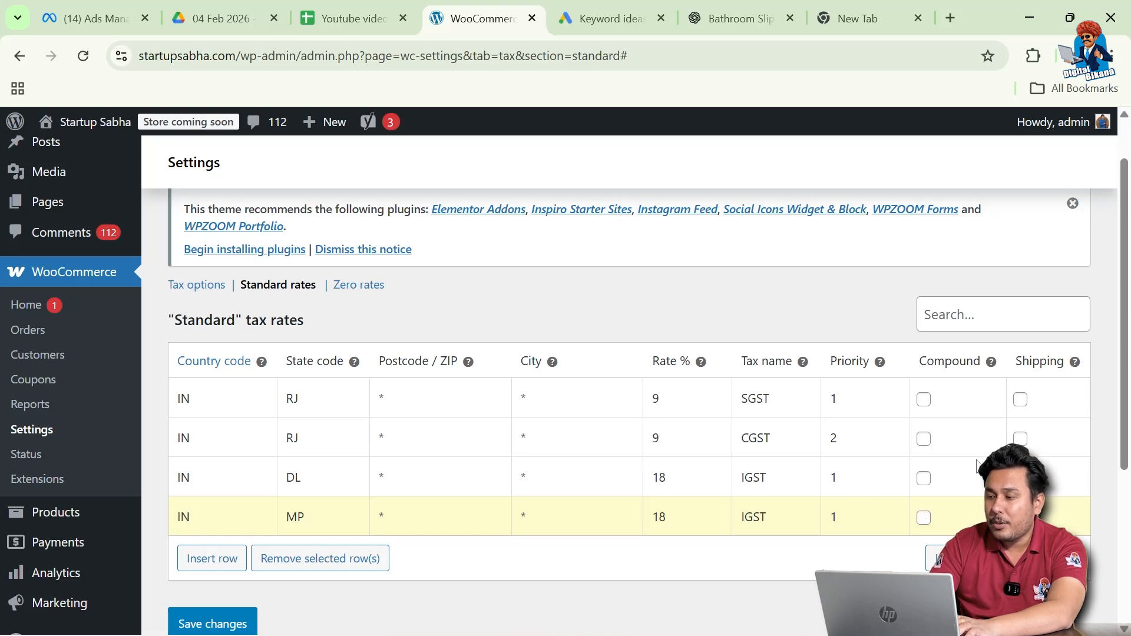
# - Save the new Standard tax rates
pyautogui.moveTo(993, 370)
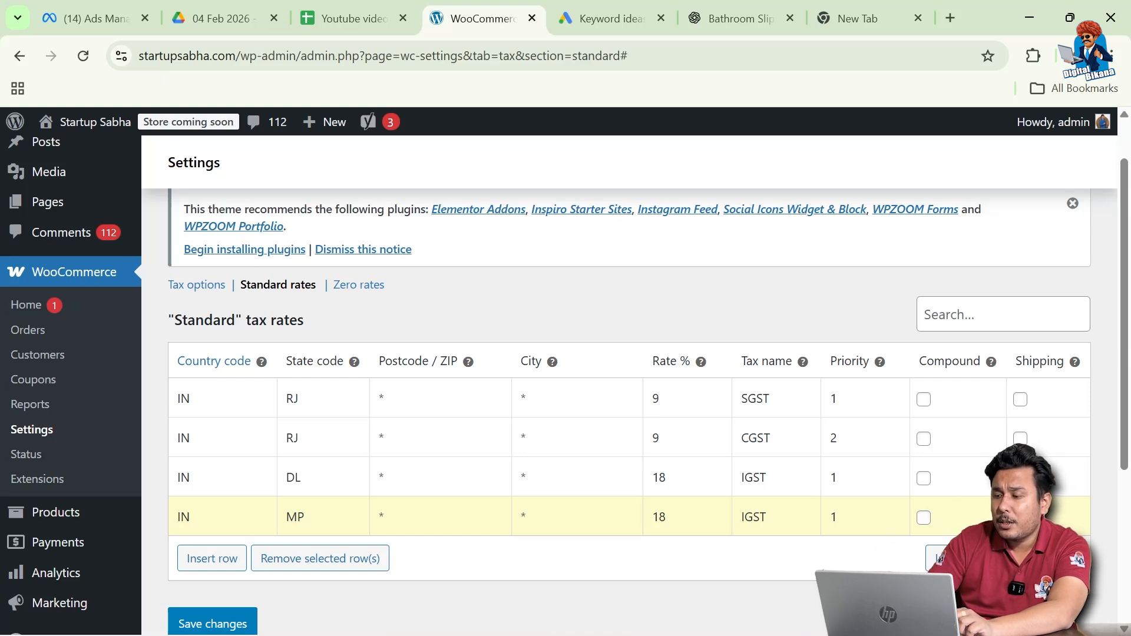
pyautogui.moveTo(1077, 370)
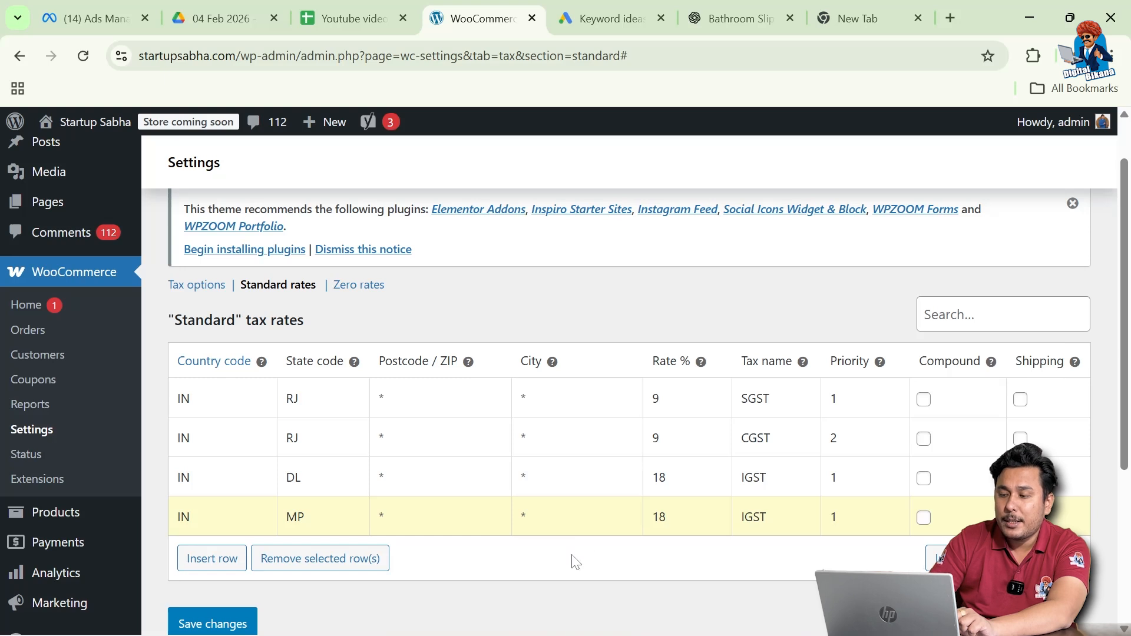
pyautogui.scroll(-1, 576, 562)
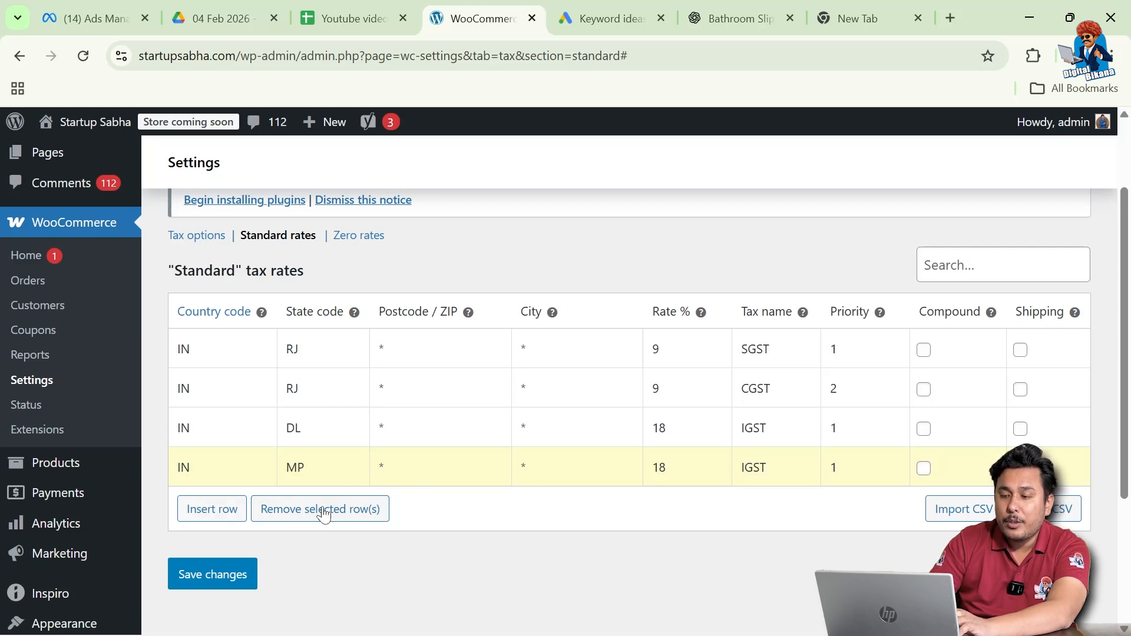
pyautogui.click(217, 575)
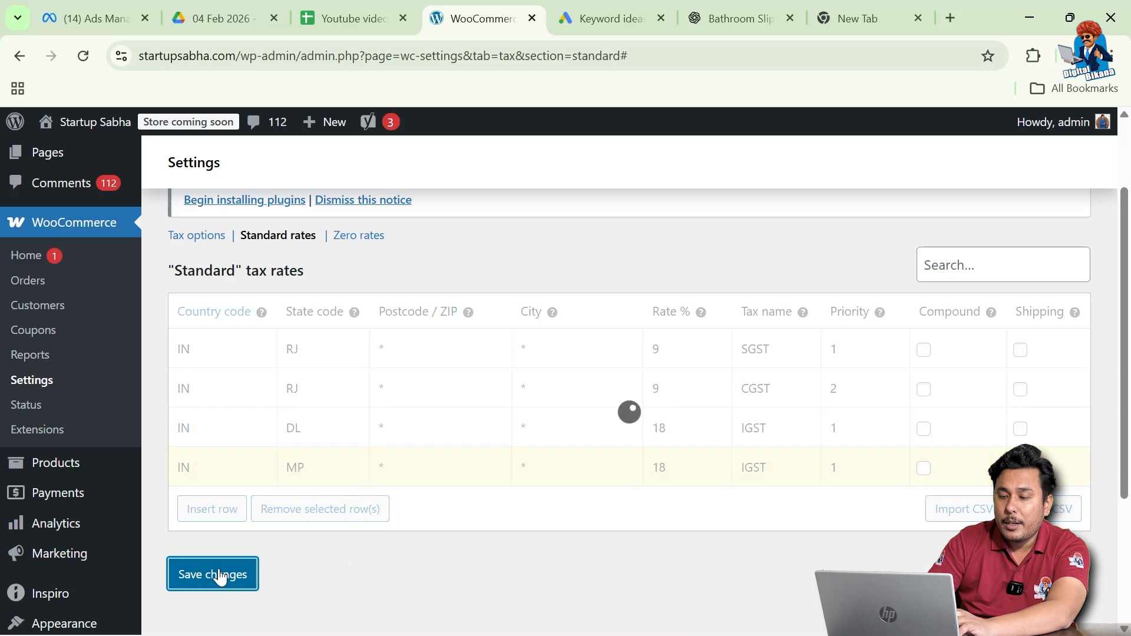
# - Open the Zero rates list and insert a row with country IN and state DL
pyautogui.click(359, 237)
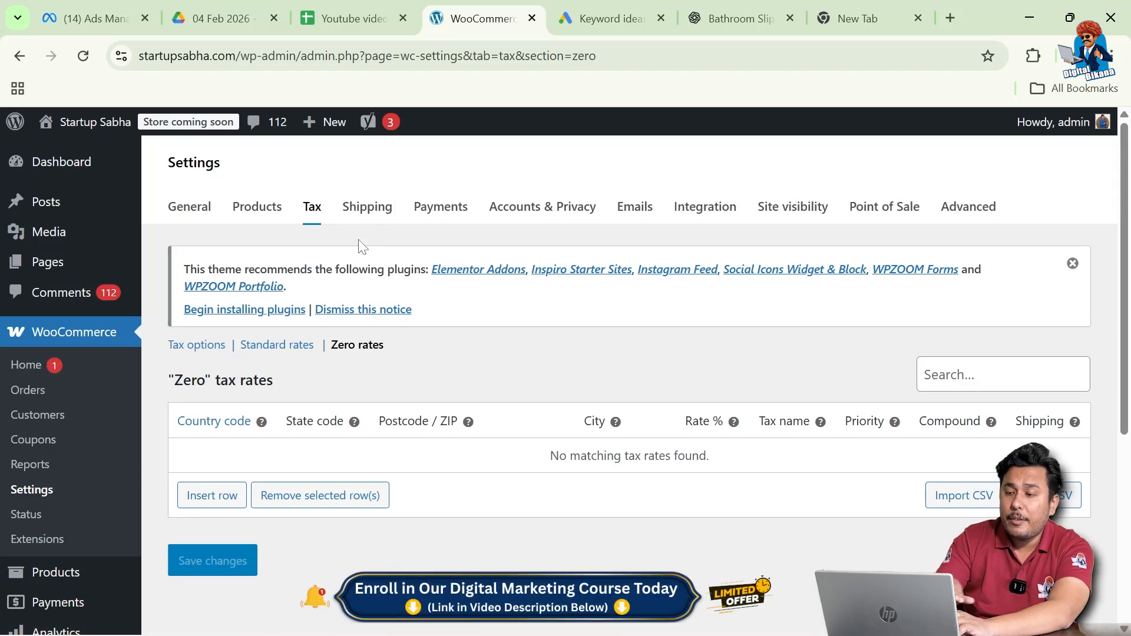
pyautogui.click(229, 500)
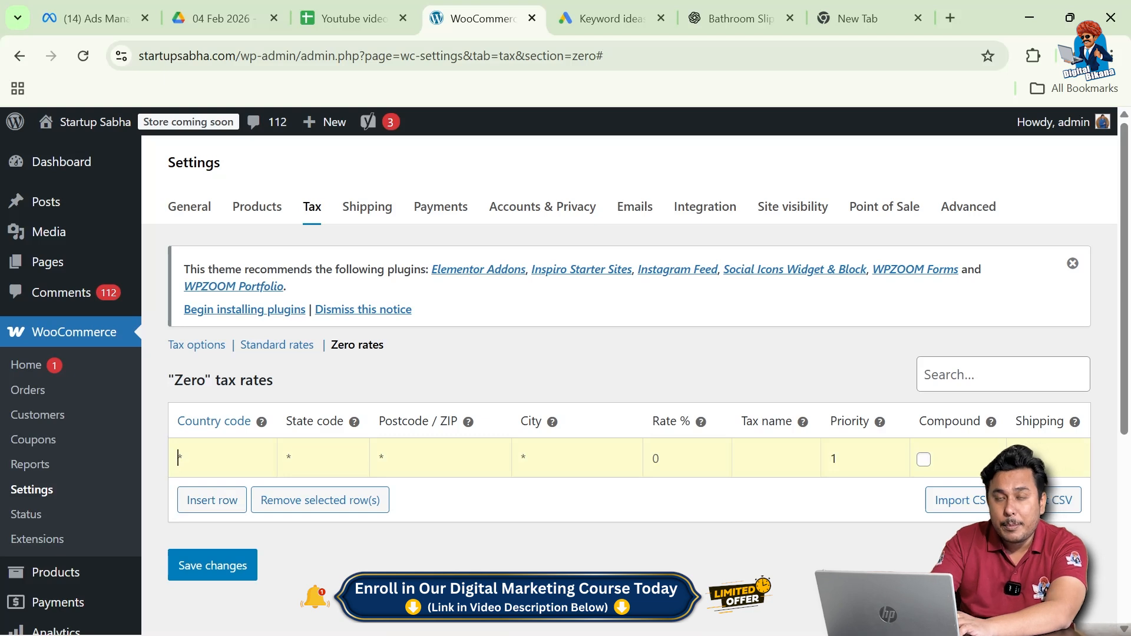
pyautogui.write('IN')
pyautogui.press('Tab')
pyautogui.write('DL')
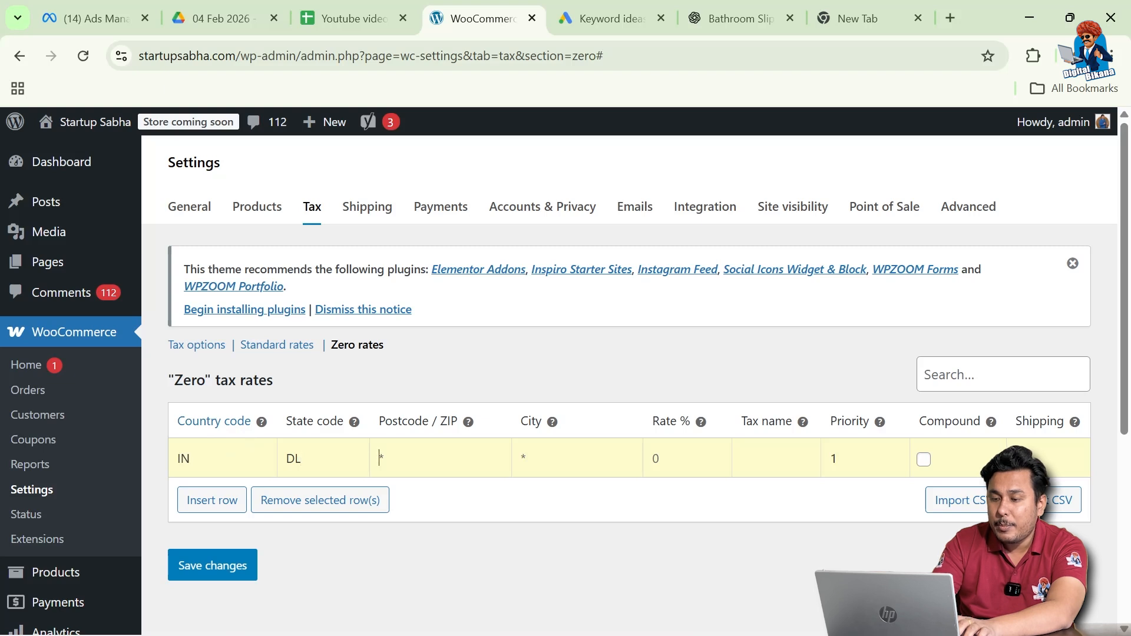
pyautogui.press('Tab')
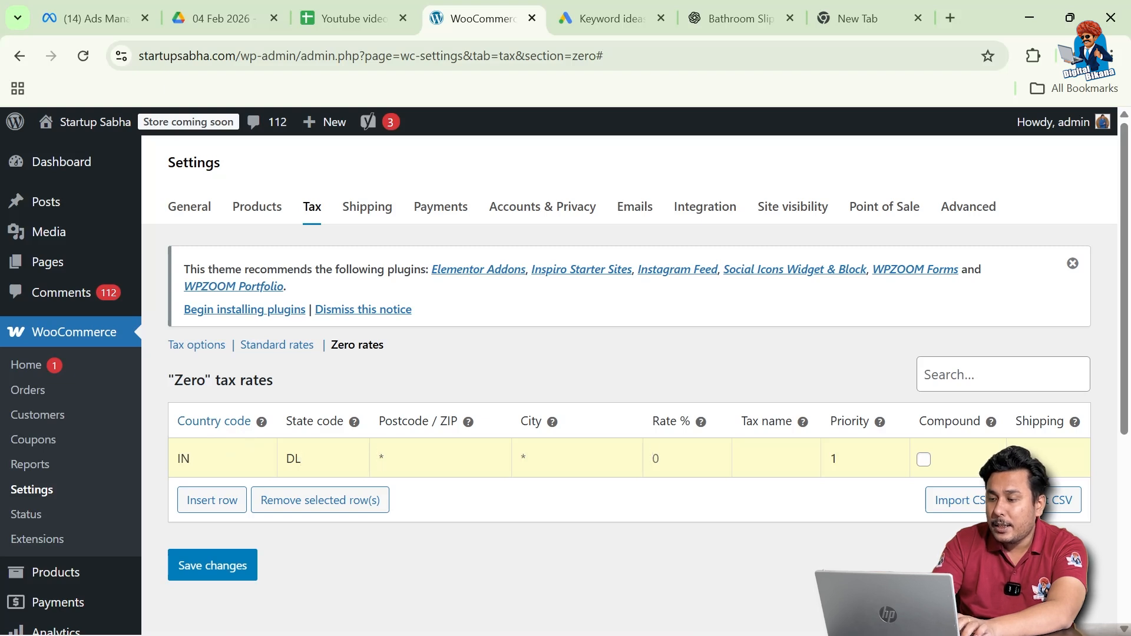
# - Set the Delhi zero-rate row to 0 percent with the tax name IGST, and save the Zero rates
pyautogui.write('0')
pyautogui.press('Tab')
pyautogui.write('T')
pyautogui.press('BackSpace')
pyautogui.write('IG')
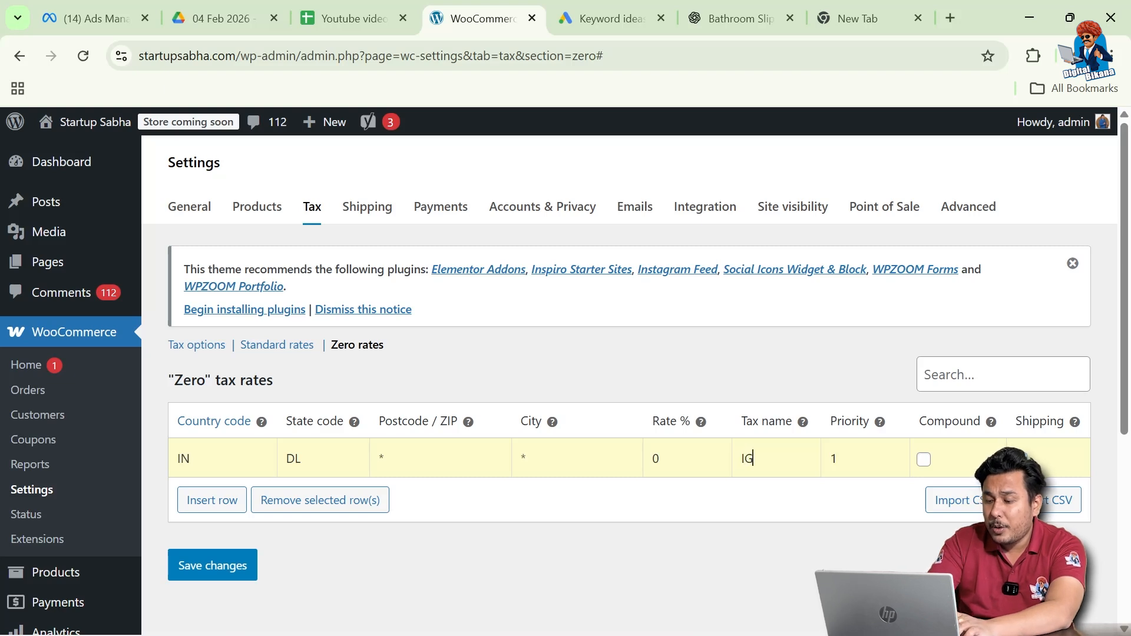
pyautogui.write('ST')
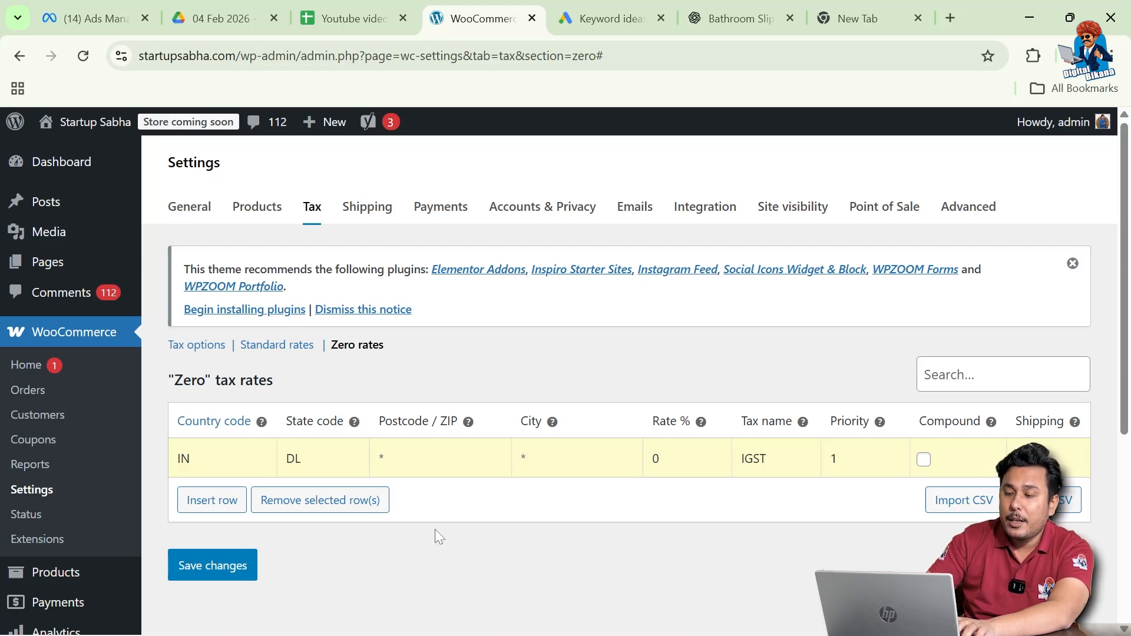
pyautogui.click(212, 576)
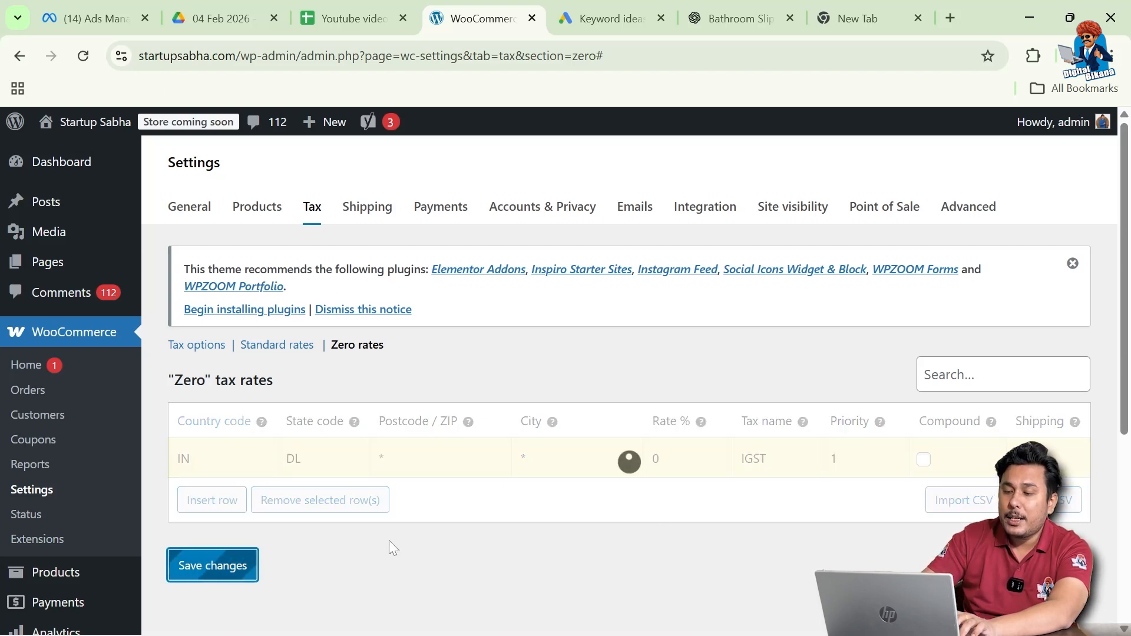